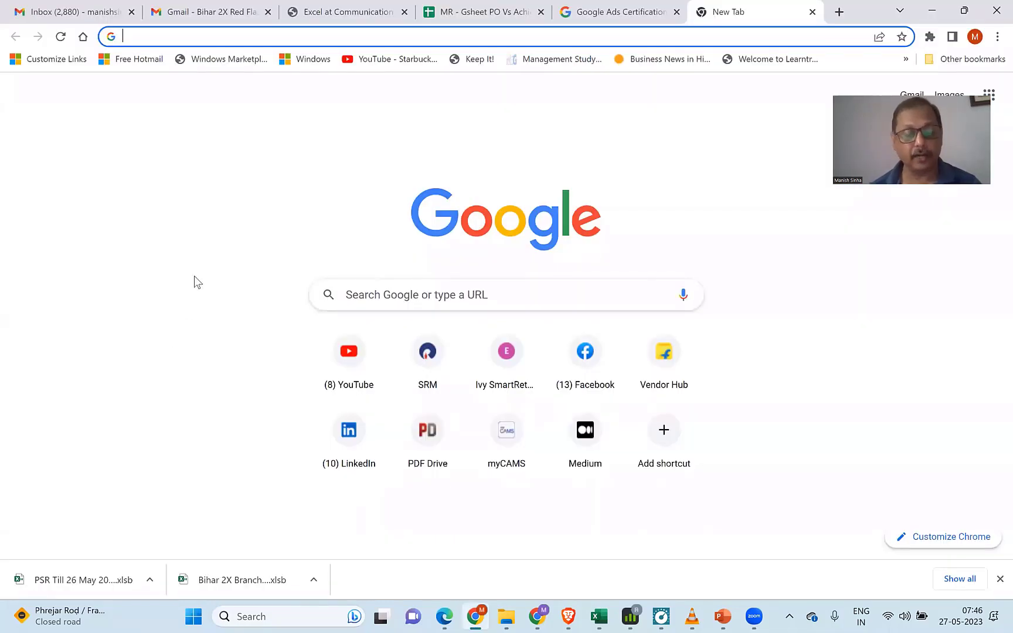
# - Search Google for "xampp download" and open the Download XAMPP page on the Apache Friends site
pyautogui.write('xampp')
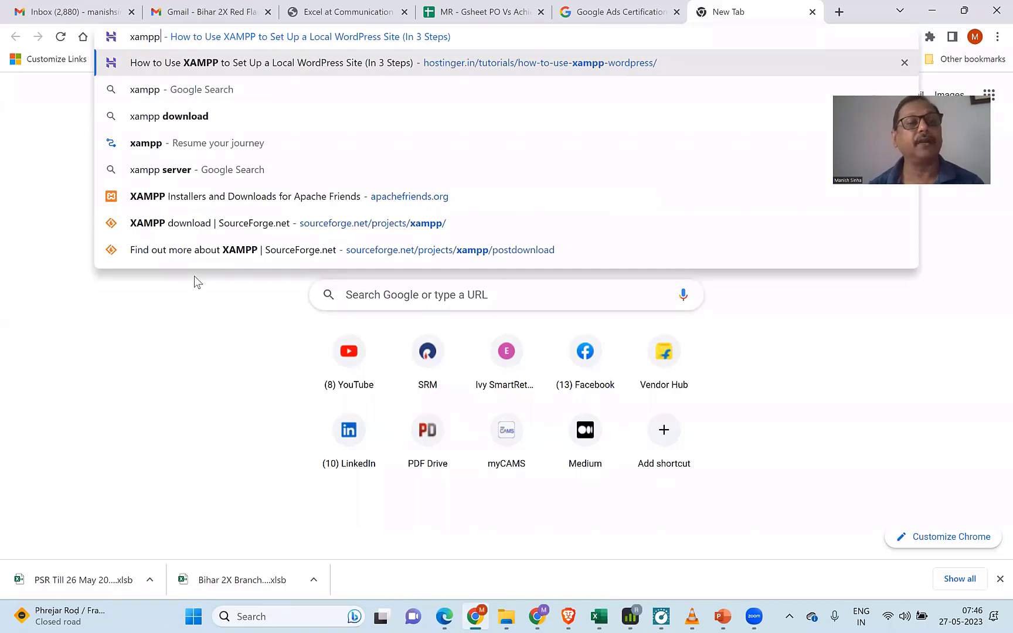
pyautogui.press('Down')
pyautogui.press('Down')
pyautogui.press('Return')
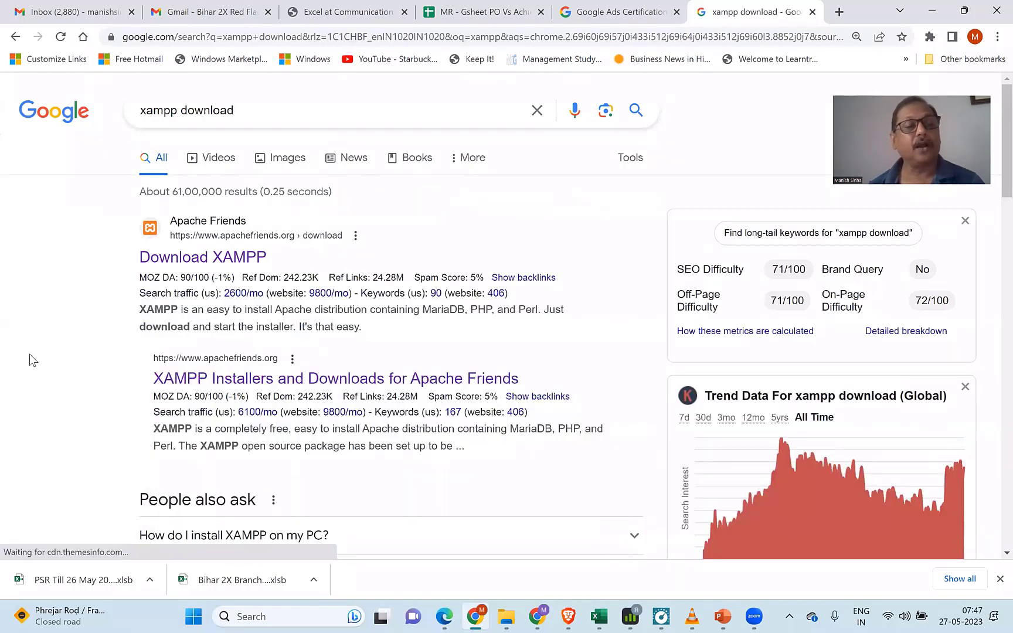
pyautogui.click(194, 259)
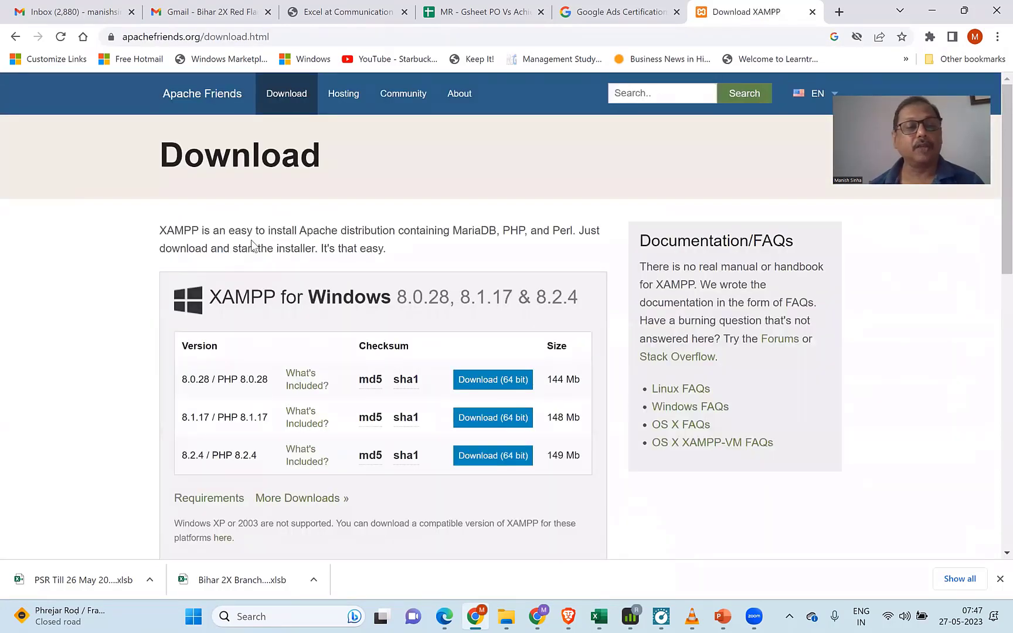
# - Examine the XAMPP versions offered for Windows, Linux and OS X, including the Windows 8.2.4 / PHP 8.2.4 entry
pyautogui.scroll(-2, 887, 291)
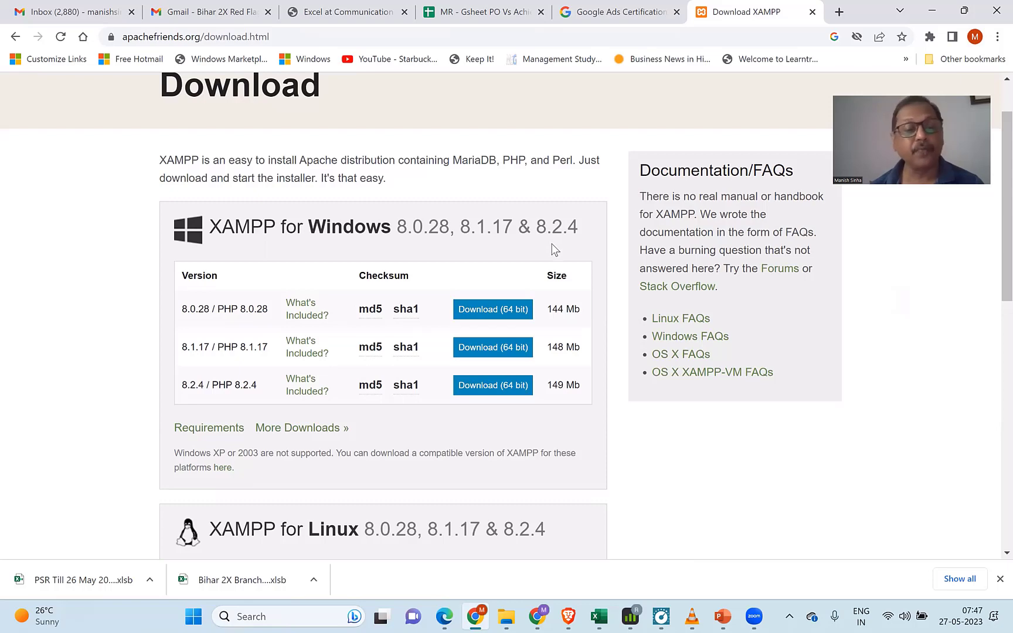
pyautogui.scroll(-3, 555, 251)
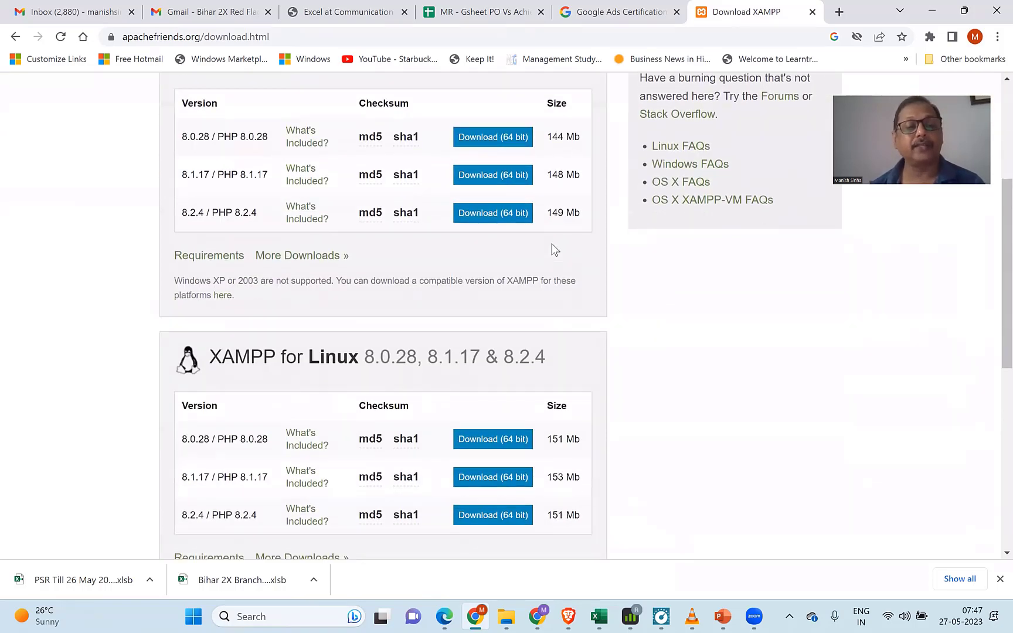
pyautogui.scroll(-1, 549, 252)
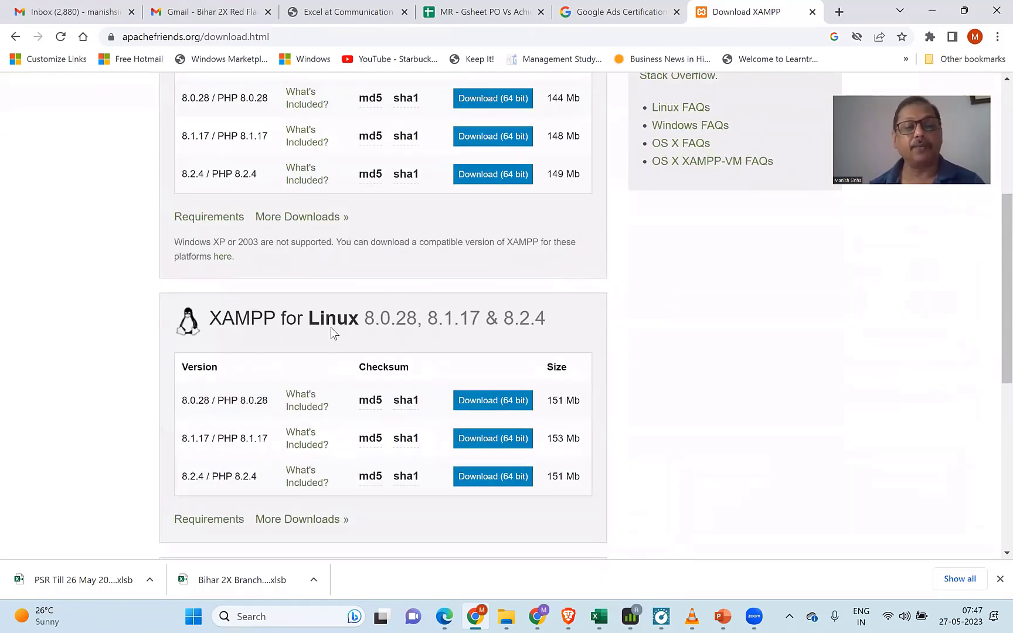
pyautogui.scroll(4, 330, 328)
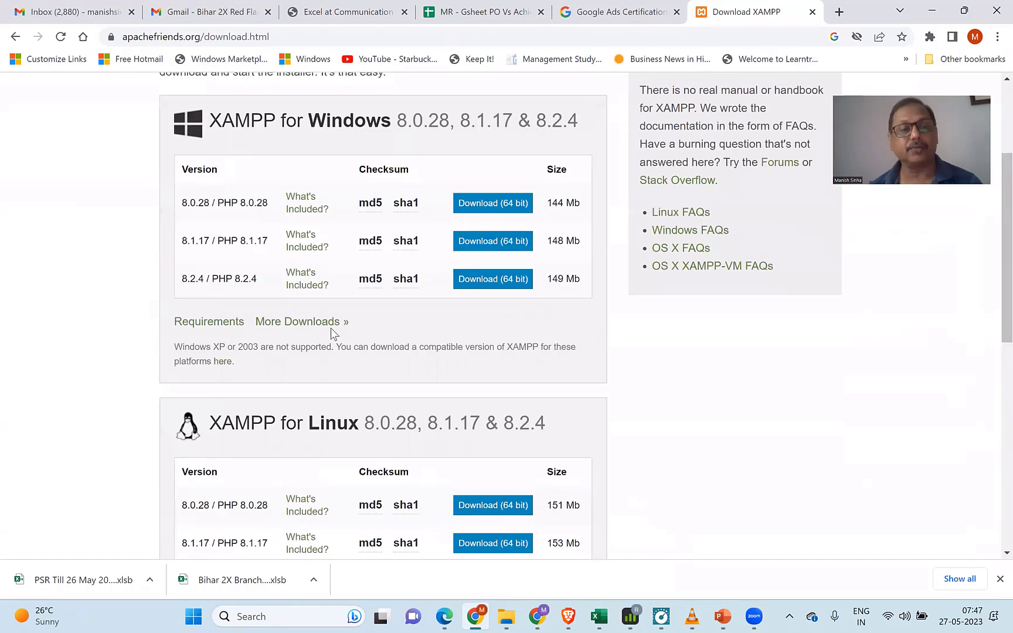
pyautogui.scroll(-8, 352, 302)
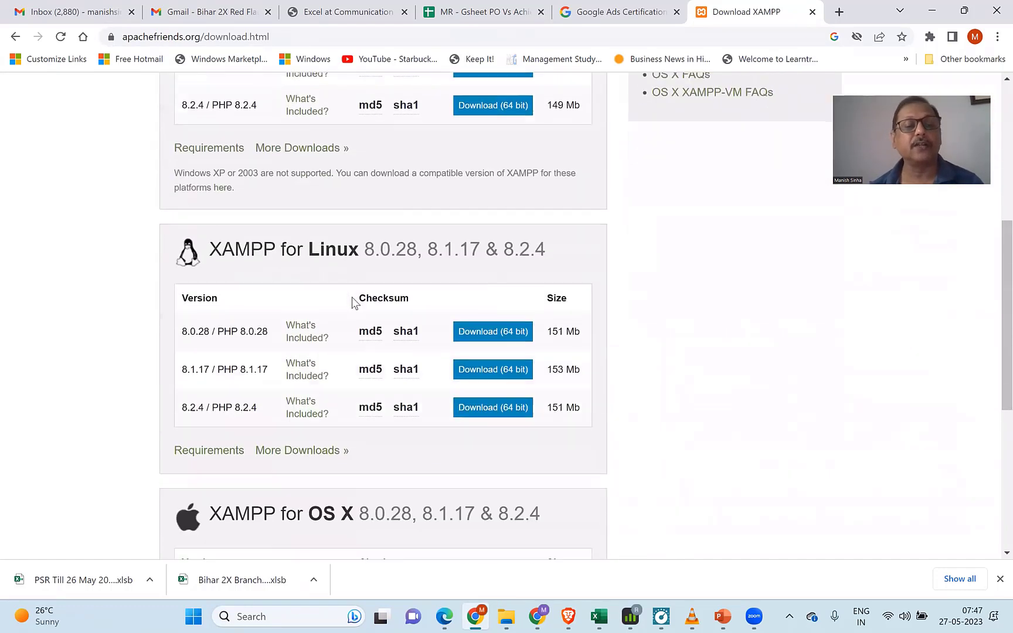
pyautogui.scroll(-2, 352, 301)
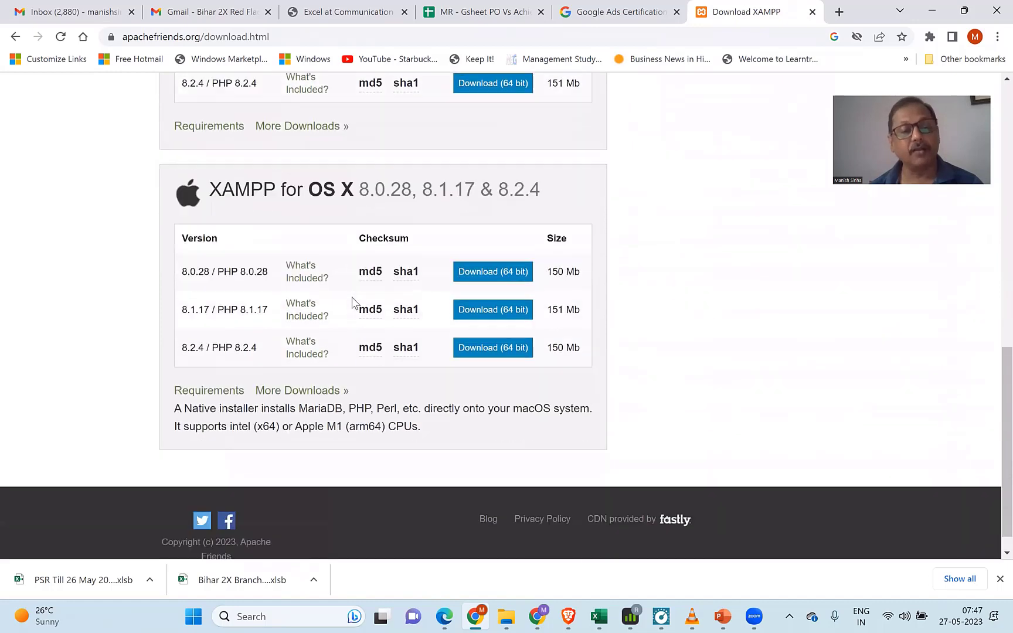
pyautogui.scroll(2, 352, 302)
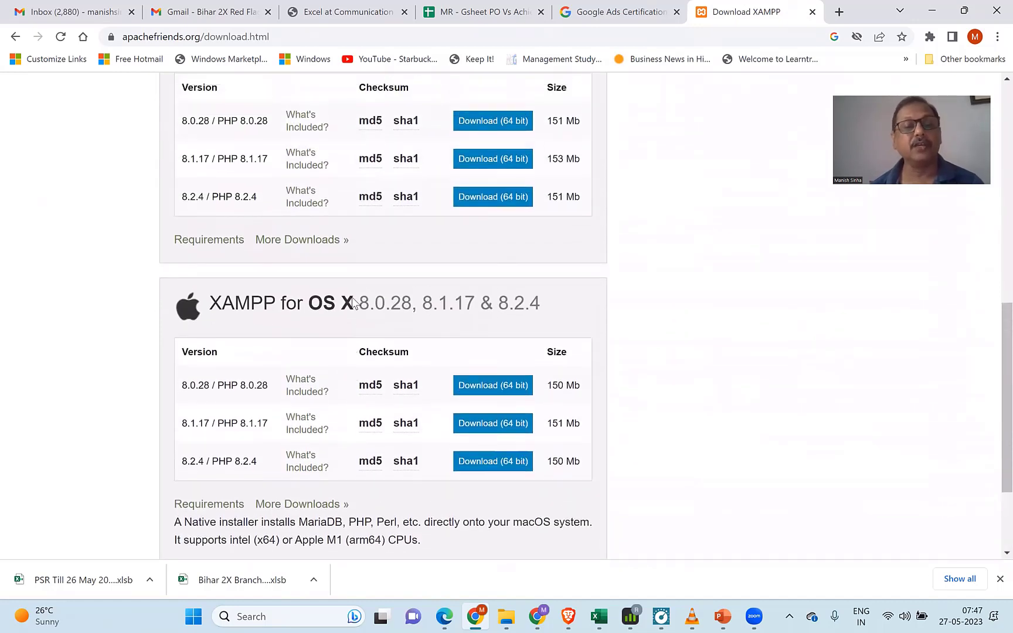
pyautogui.scroll(1, 354, 301)
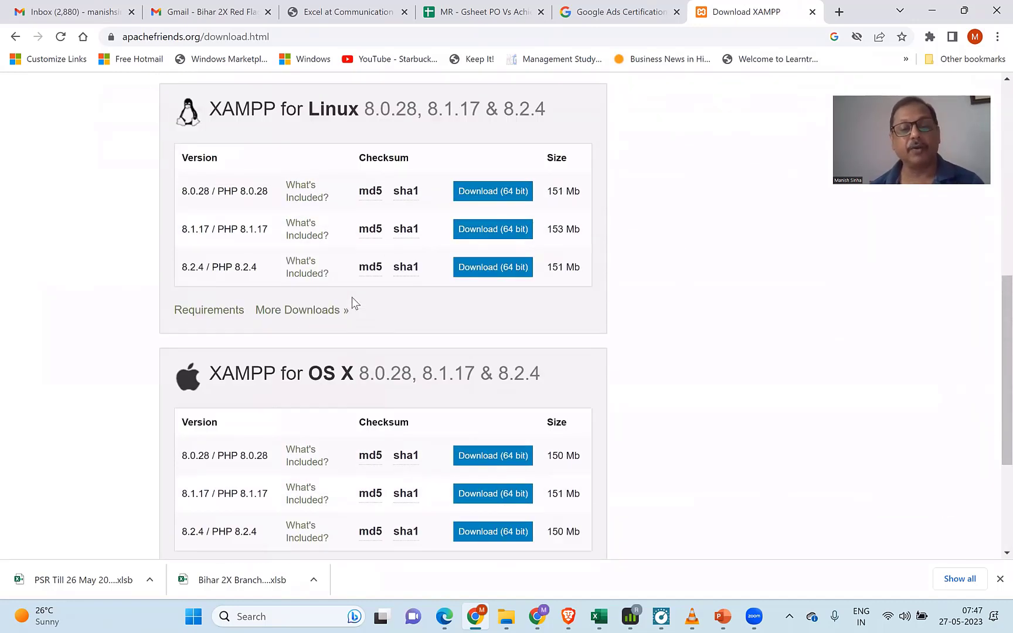
pyautogui.scroll(5, 354, 302)
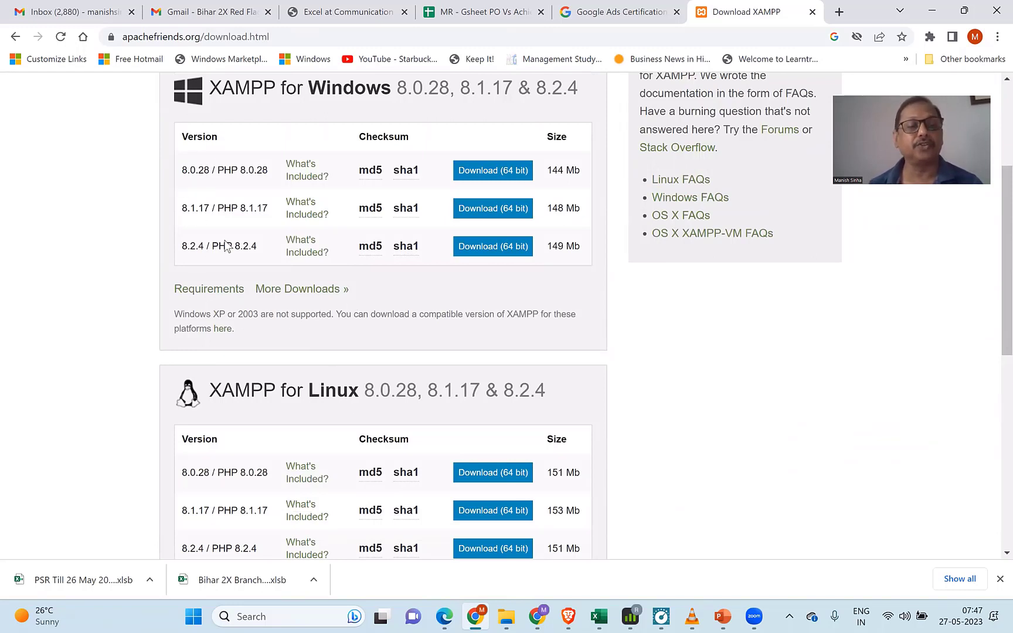
pyautogui.moveTo(182, 246); pyautogui.dragTo(414, 252)
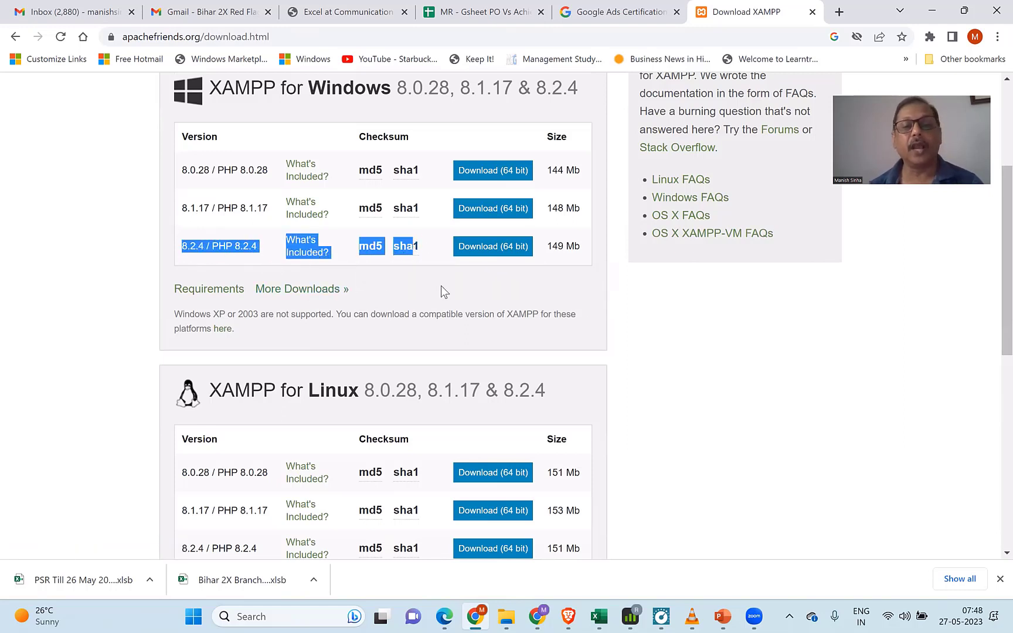
pyautogui.click(487, 283)
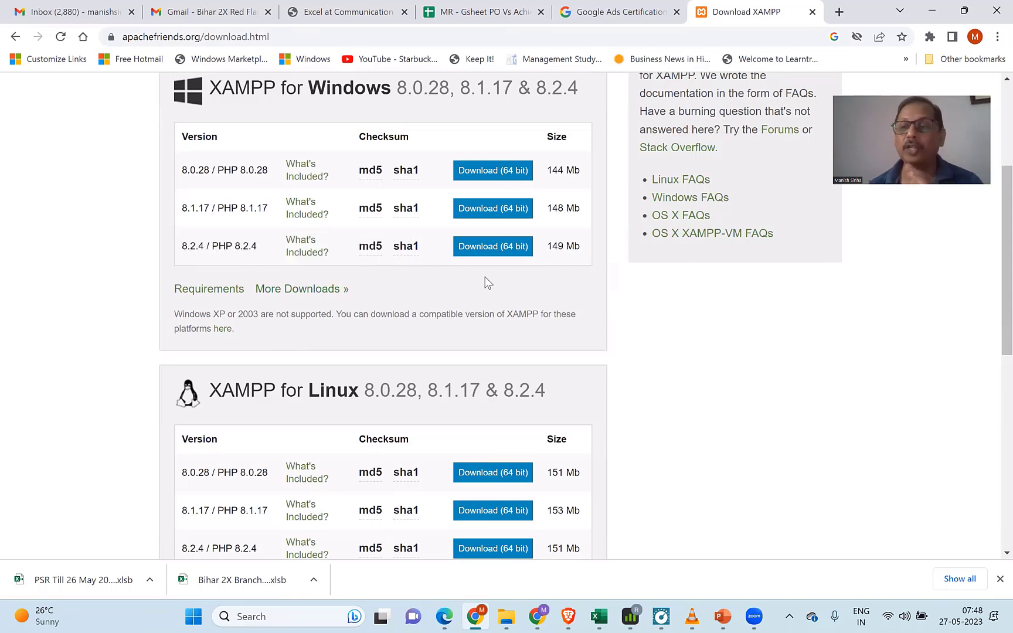
# - Start downloading the 64-bit Windows installer of XAMPP 8.2.4 and choose New Volume (D:) as the save location
pyautogui.click(487, 247)
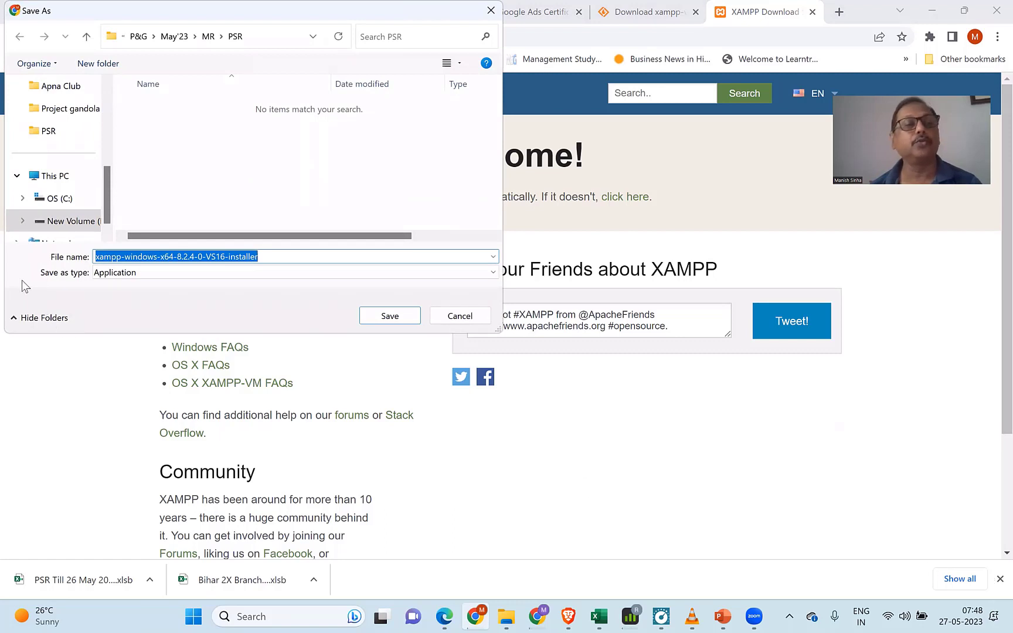
pyautogui.moveTo(106, 215); pyautogui.dragTo(88, 233)
pyautogui.click(69, 199)
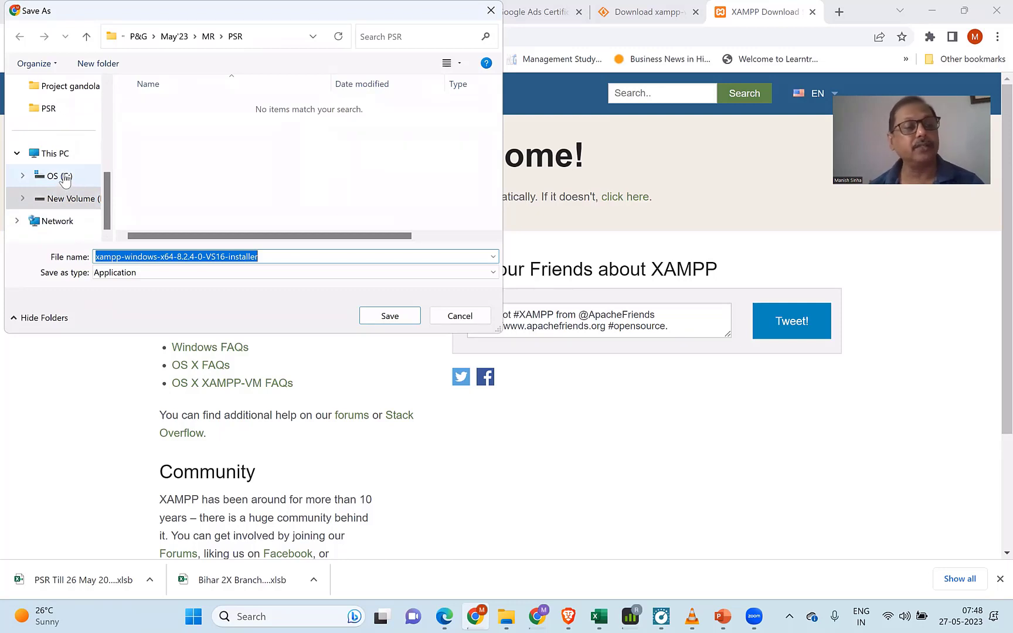
pyautogui.click(72, 204)
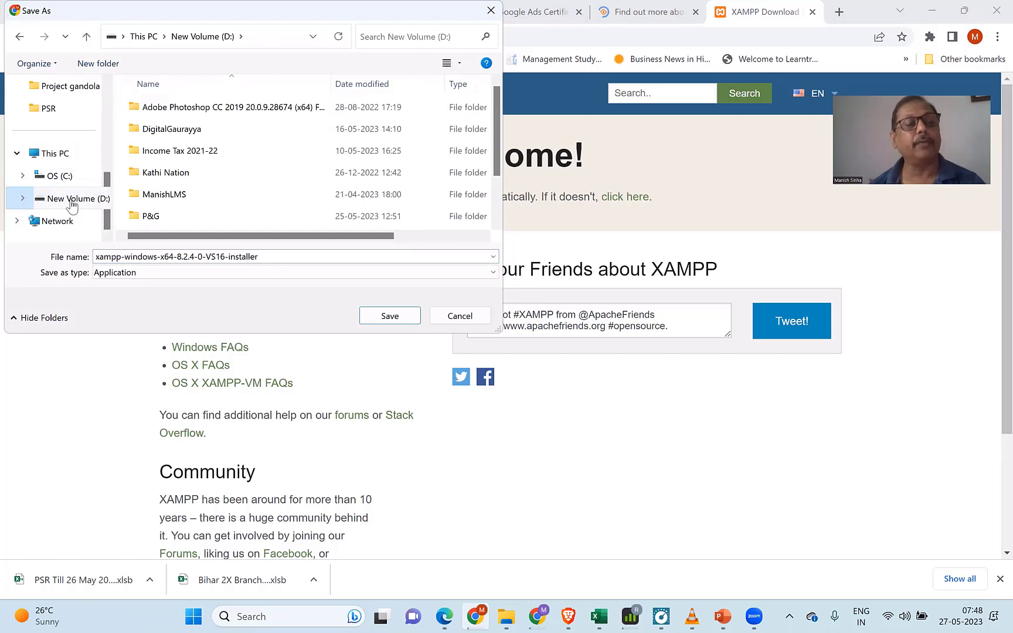
pyautogui.scroll(-1, 216, 197)
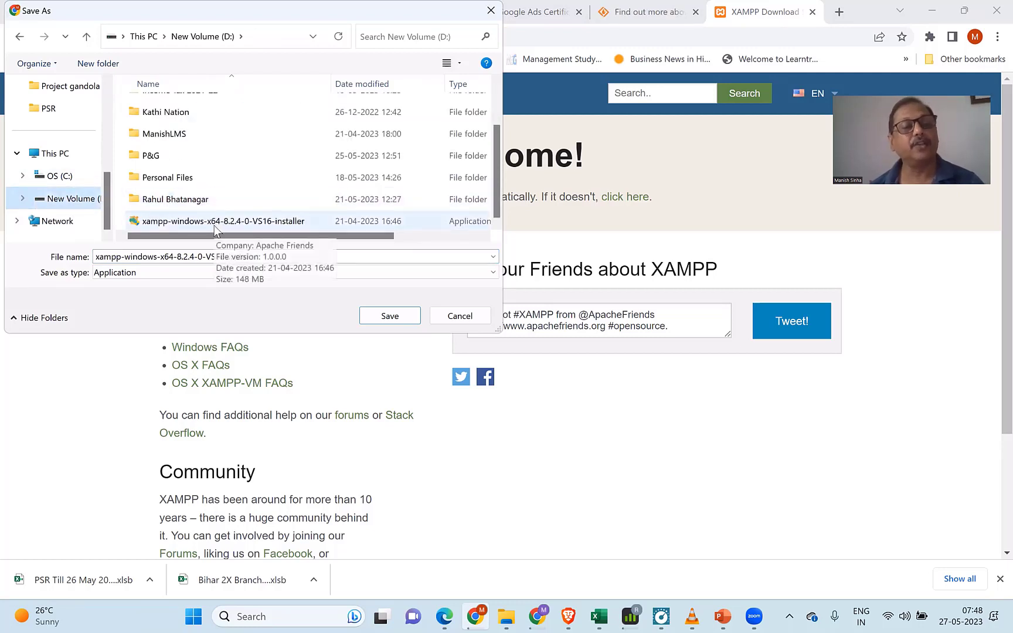
# - Delete the existing xampp-windows-x64-8.2.4-0-VS16-installer from the D: drive and save the new download there, allowing replacement
pyautogui.click(402, 316)
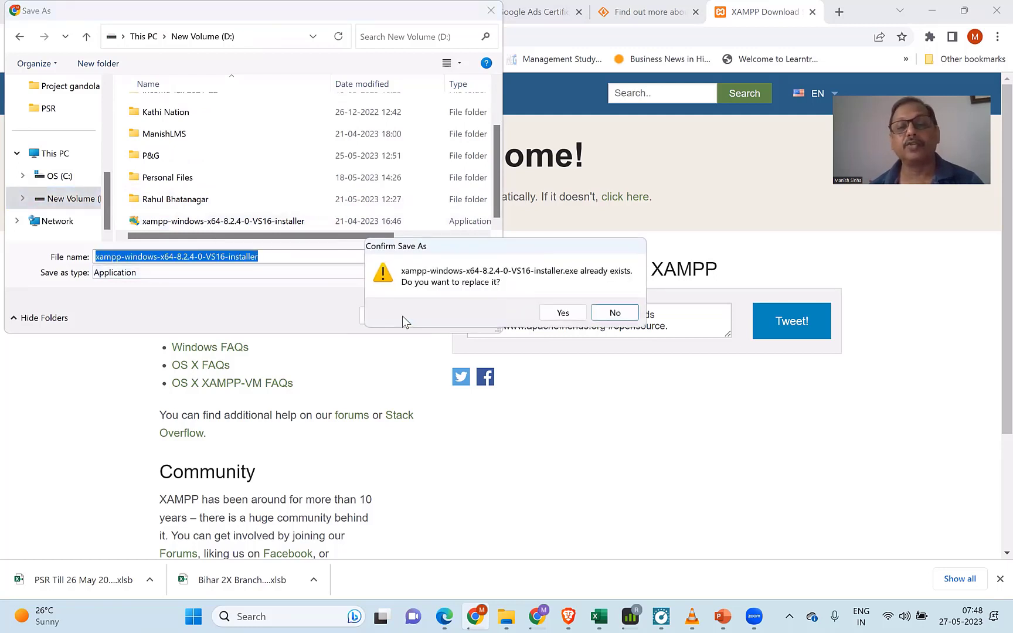
pyautogui.click(614, 312)
pyautogui.click(267, 221)
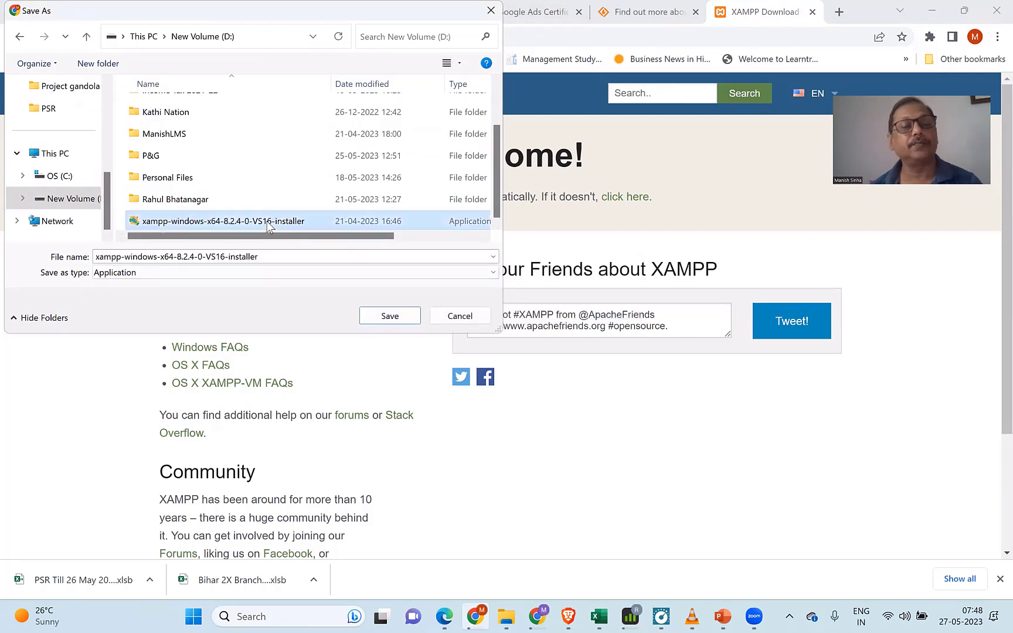
pyautogui.press('Delete')
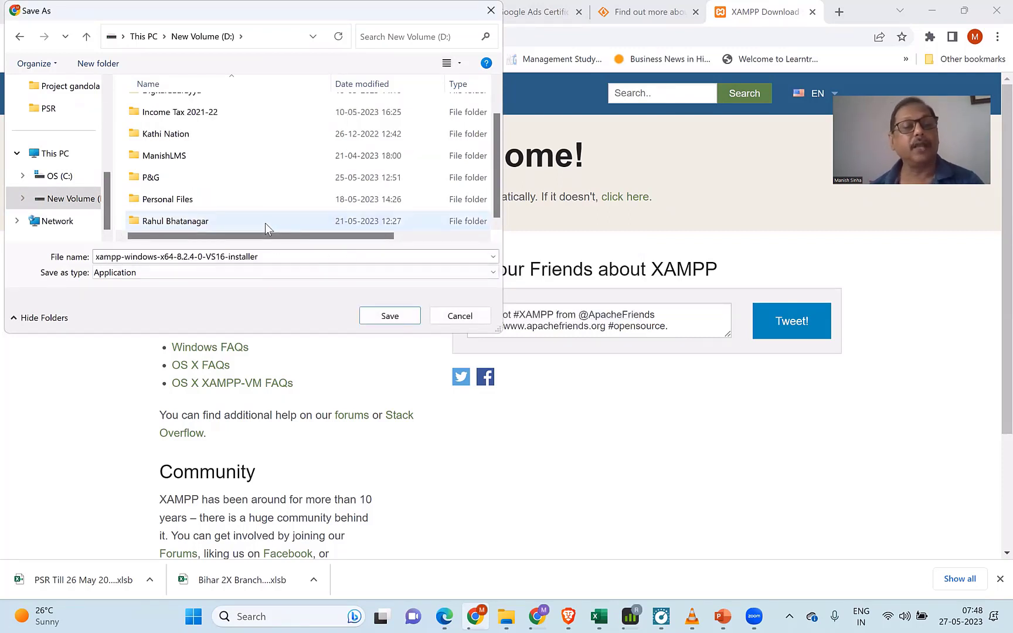
pyautogui.click(391, 316)
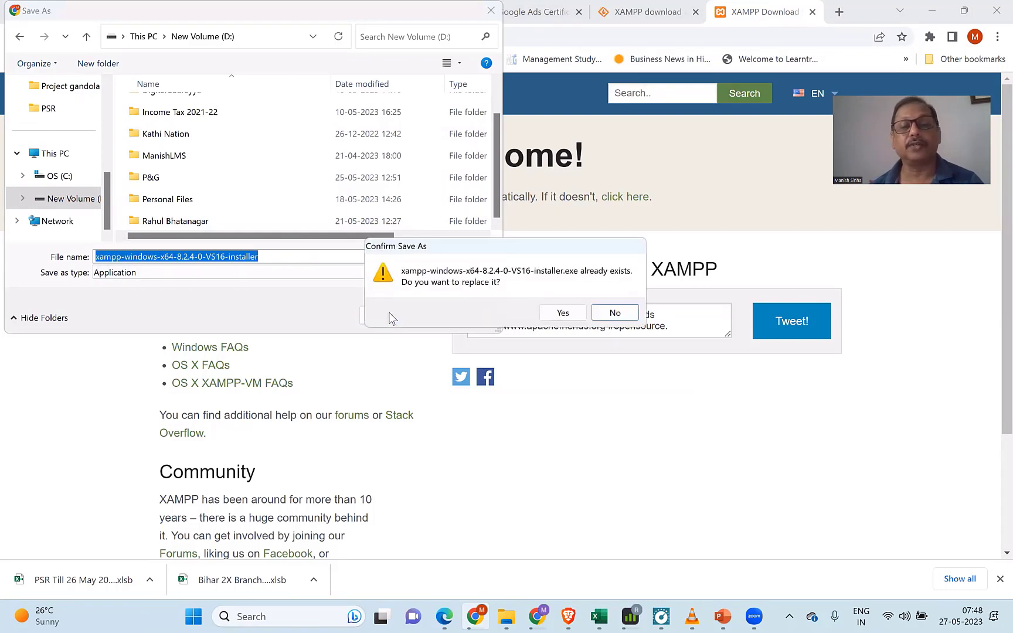
pyautogui.click(564, 314)
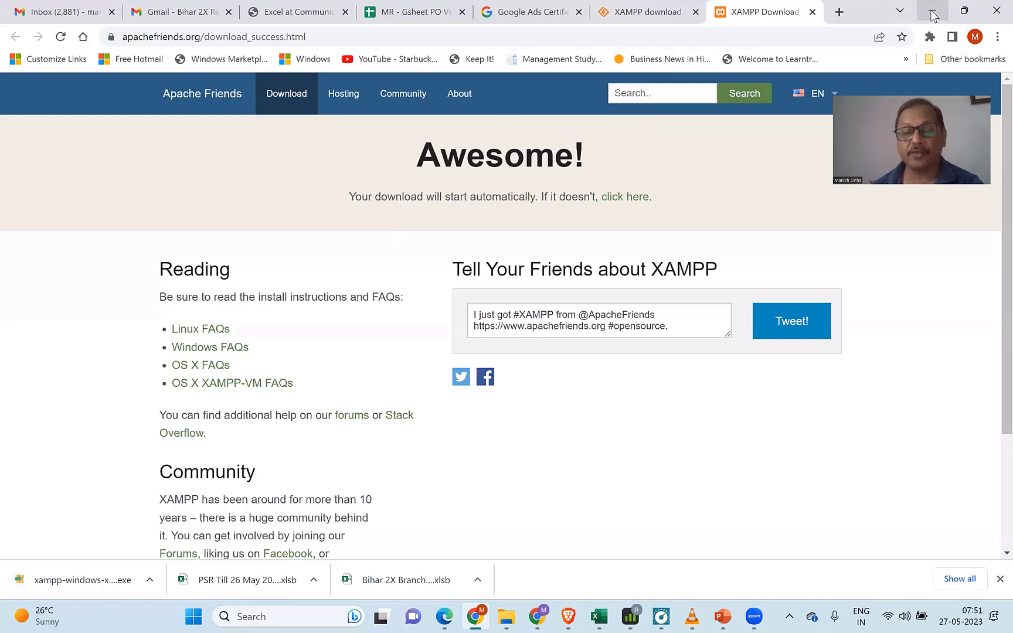
# - Switch to File Explorer, close the Wordpress folder window, and open New Volume (D:) from the remaining Week 6 window
pyautogui.moveTo(506, 617)
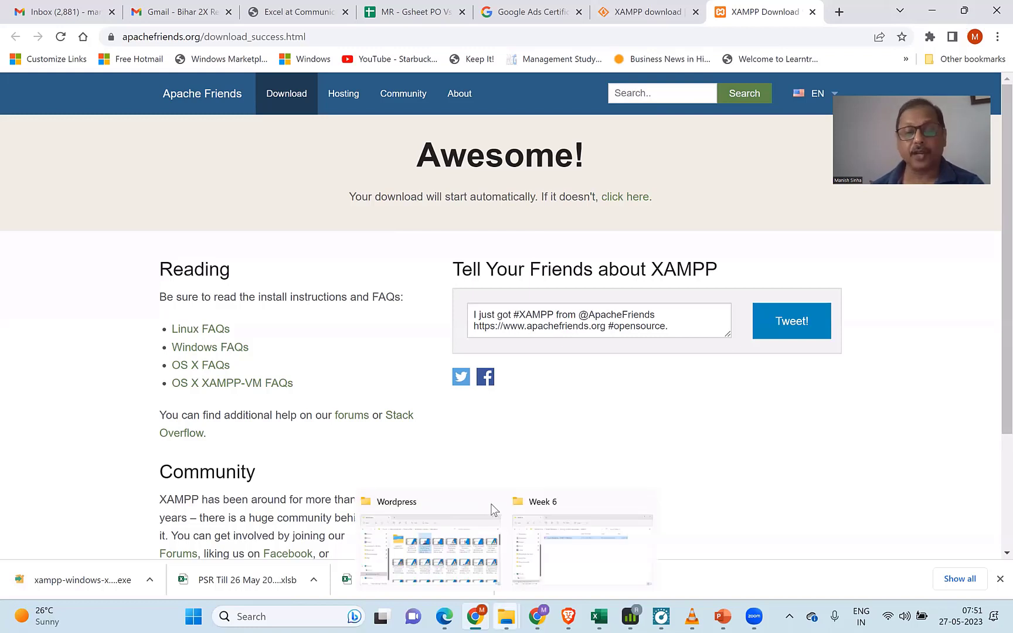
pyautogui.click(491, 504)
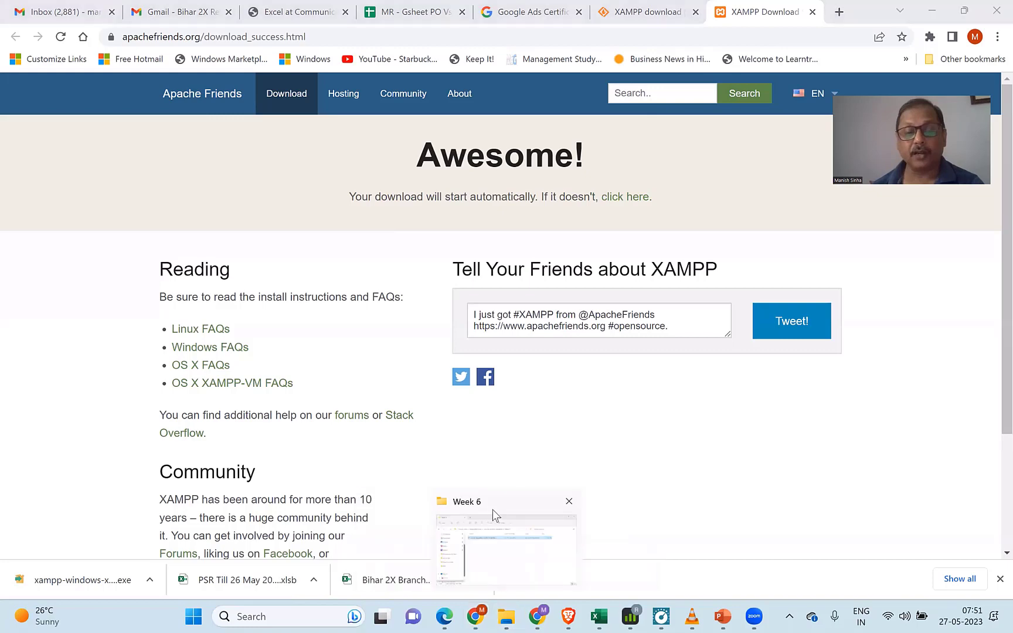
pyautogui.click(509, 544)
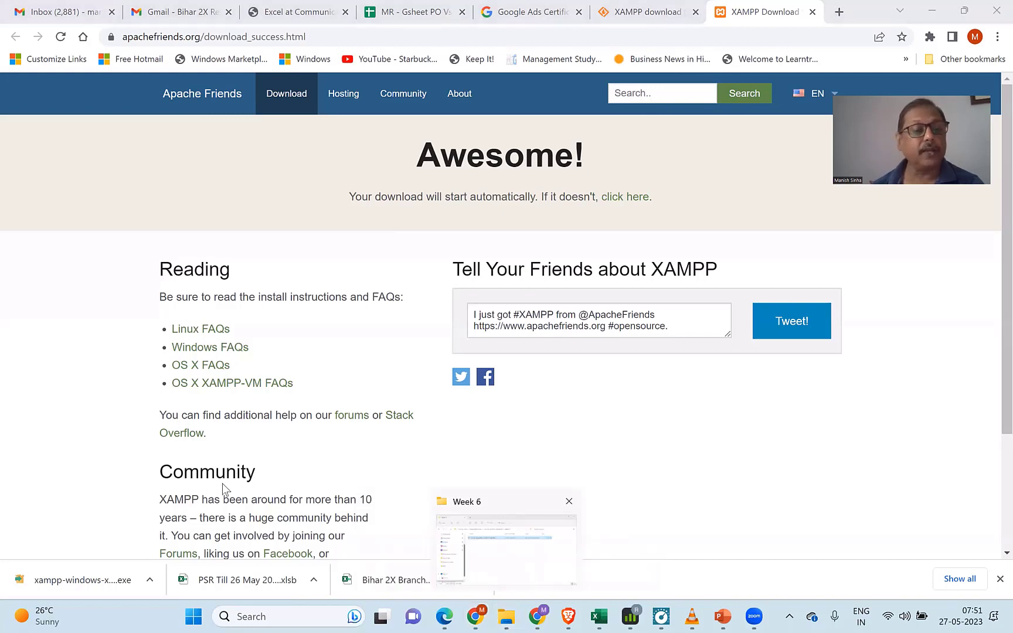
pyautogui.click(171, 434)
# - Run xampp-windows-x64-8.2.4-0-VS16-installer from the D: drive as administrator
pyautogui.click(305, 369)
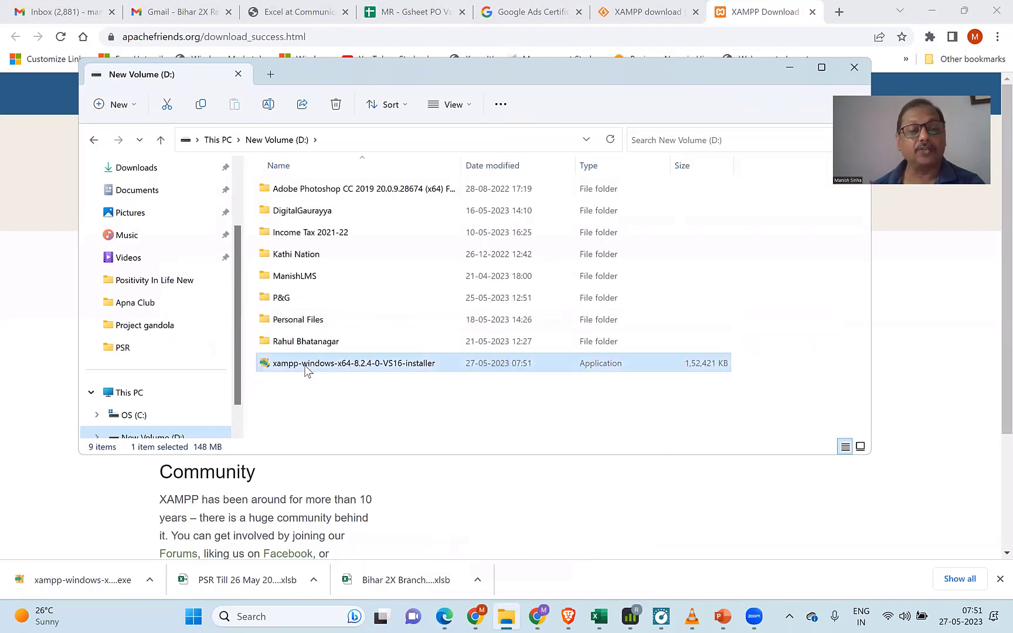
pyautogui.rightClick(305, 369)
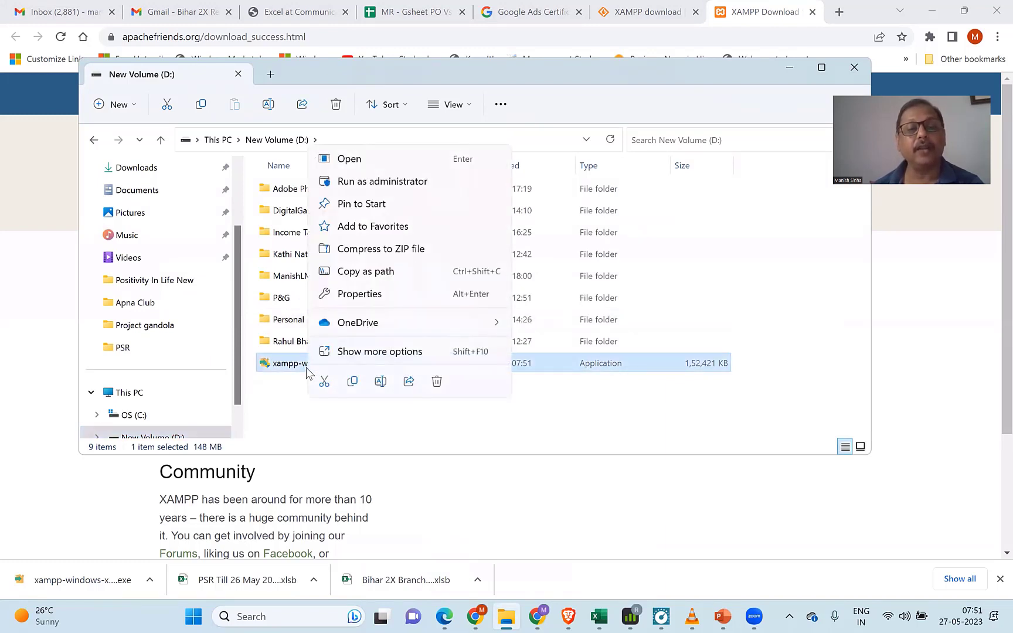
pyautogui.click(414, 183)
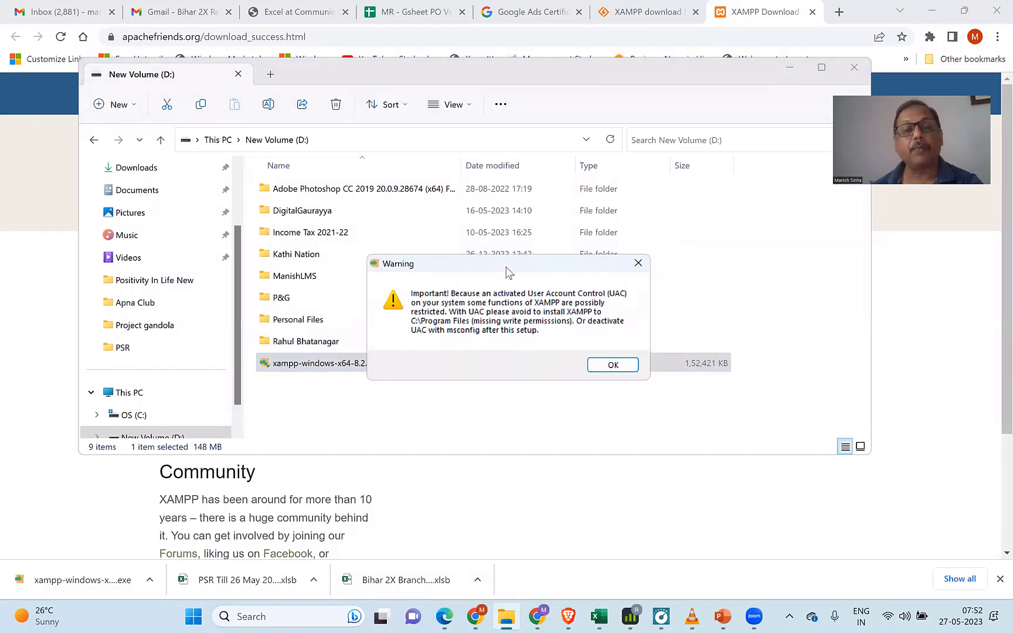
# - Acknowledge the User Account Control warning and advance the XAMPP setup to the installation folder, keeping the default components
pyautogui.click(614, 365)
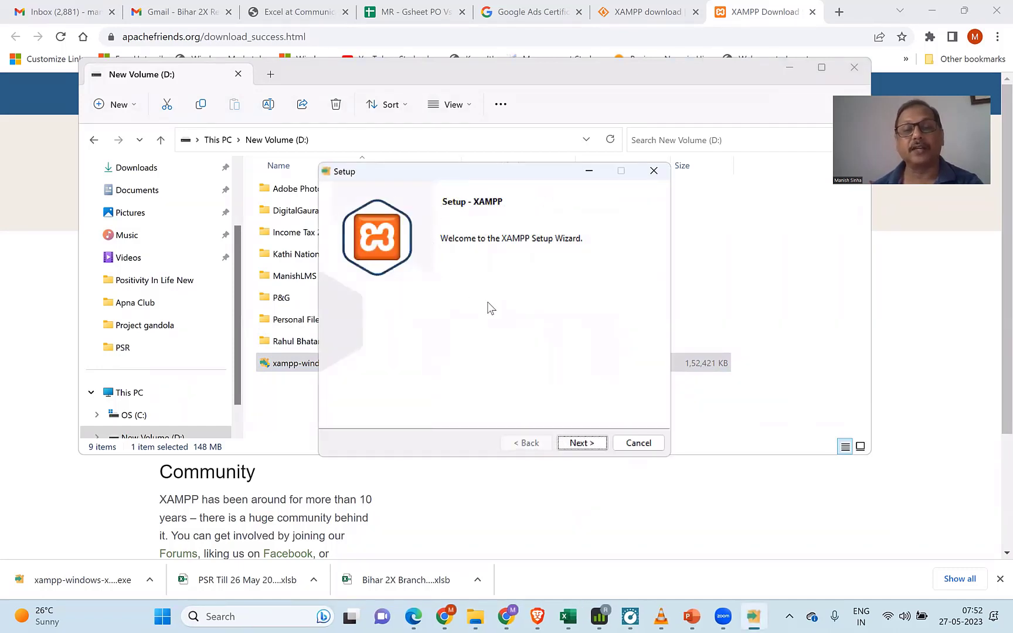
pyautogui.click(575, 446)
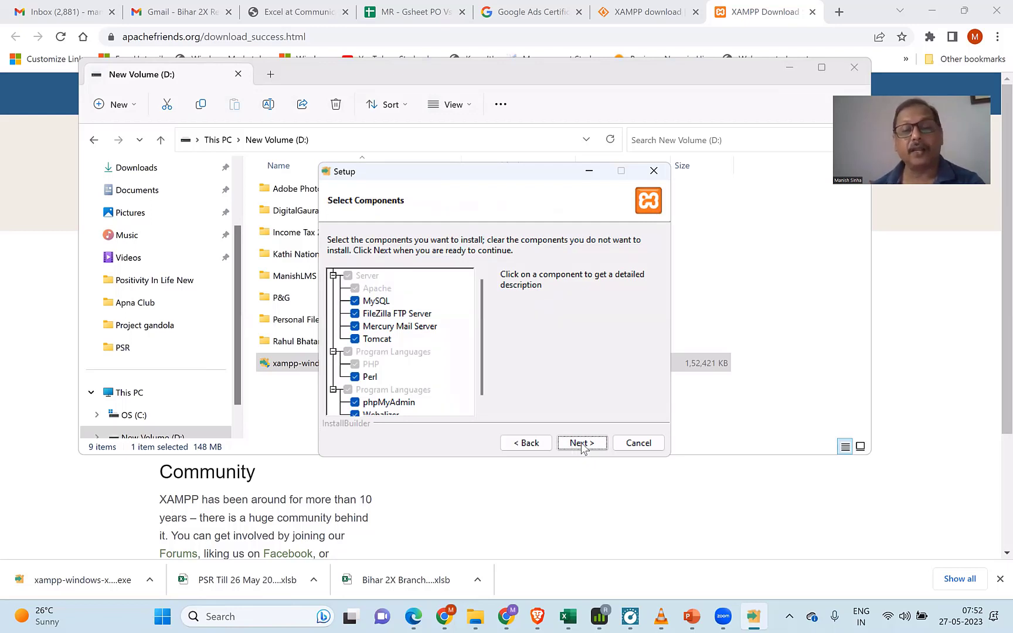
pyautogui.click(582, 444)
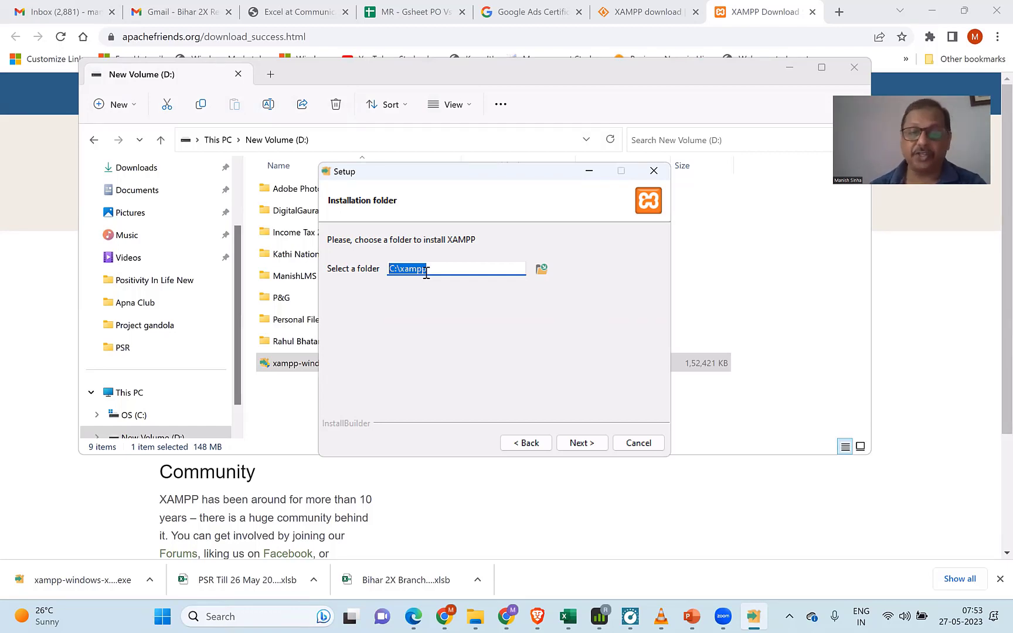
# - Set the XAMPP installation folder to the root of New Volume (D:) and browse the drive's subfolders
pyautogui.click(541, 269)
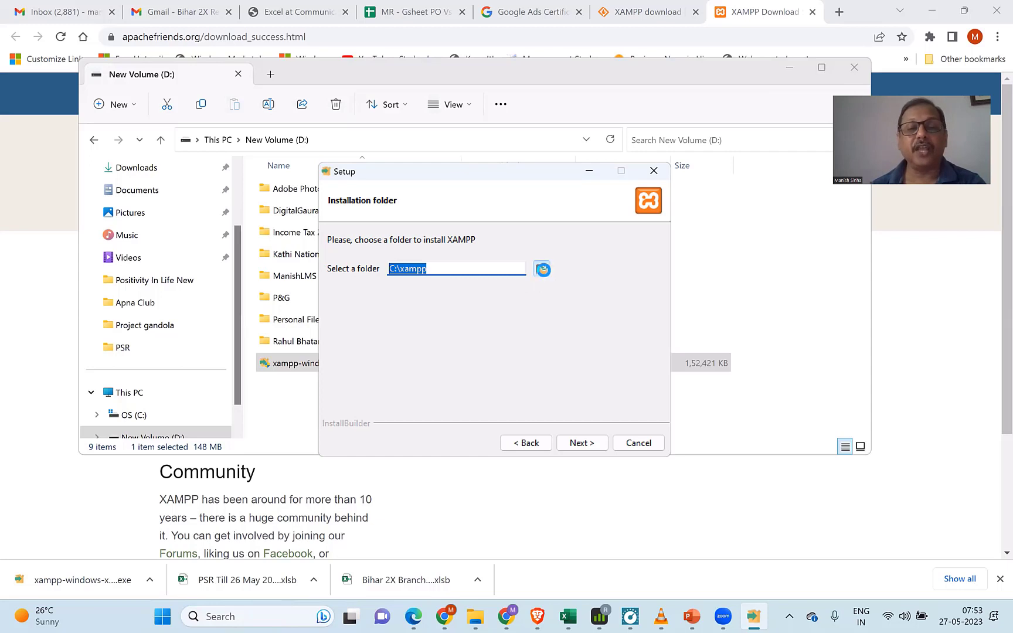
pyautogui.scroll(-2, 508, 315)
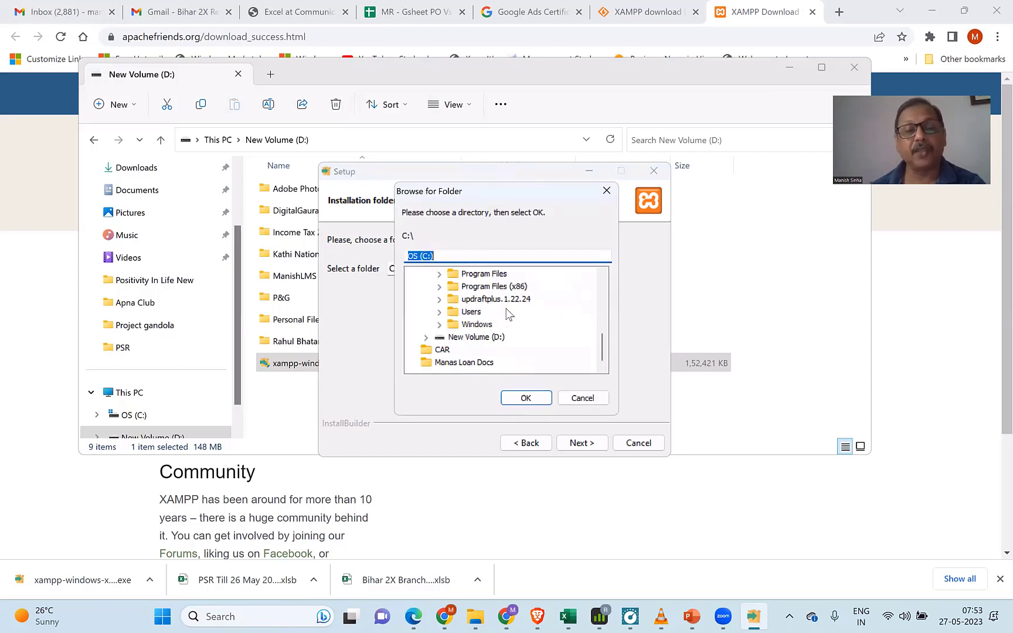
pyautogui.click(498, 338)
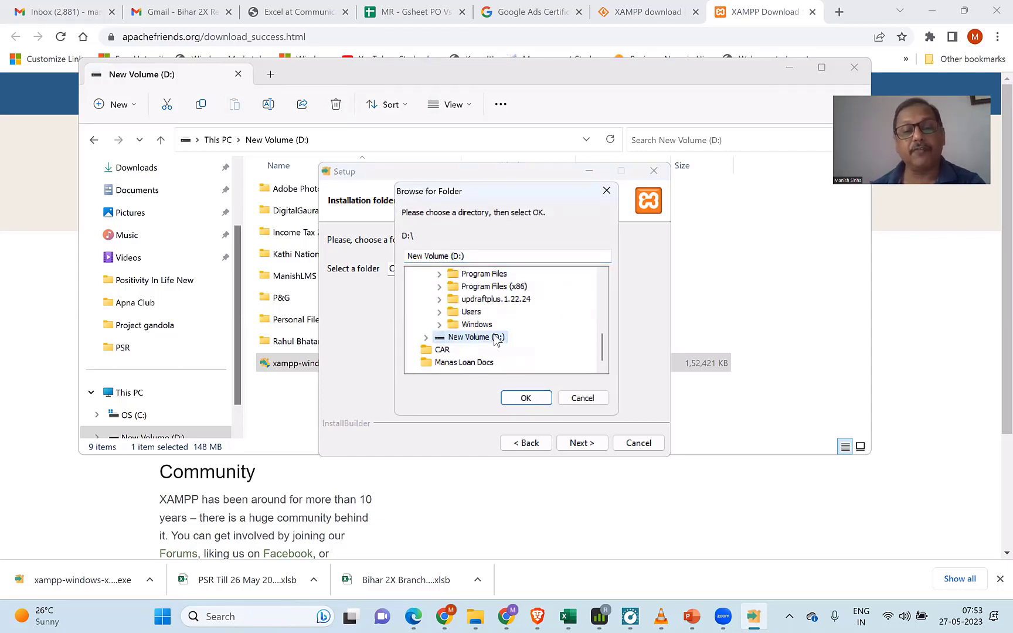
pyautogui.click(524, 397)
pyautogui.click(541, 269)
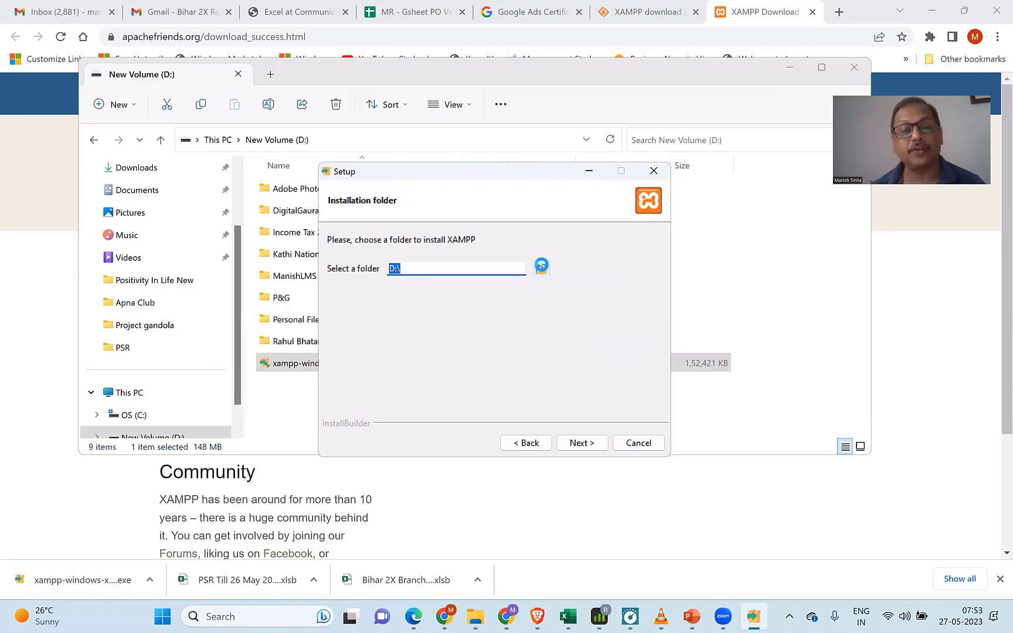
pyautogui.scroll(-2, 535, 325)
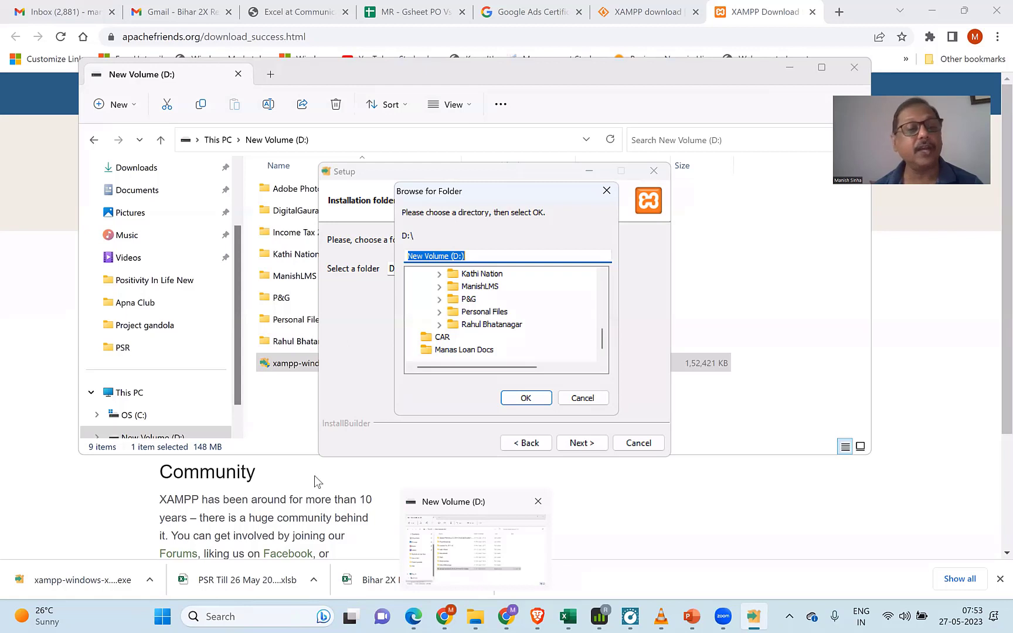
# - Switch to File Explorer, create a folder named Xampp-New on New Volume (D:), and minimize the window
pyautogui.click(476, 548)
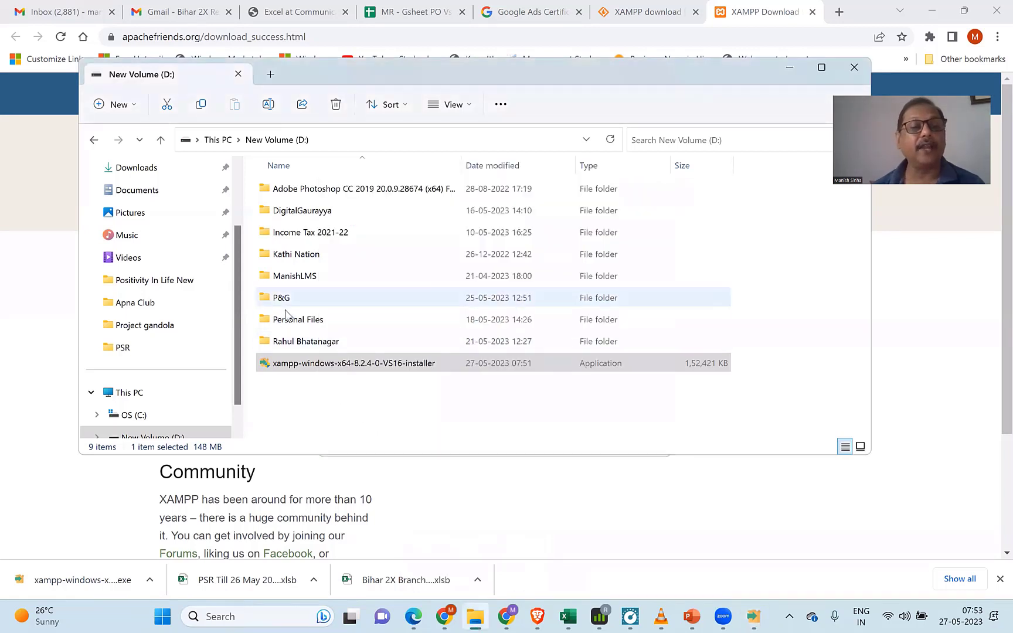
pyautogui.click(116, 105)
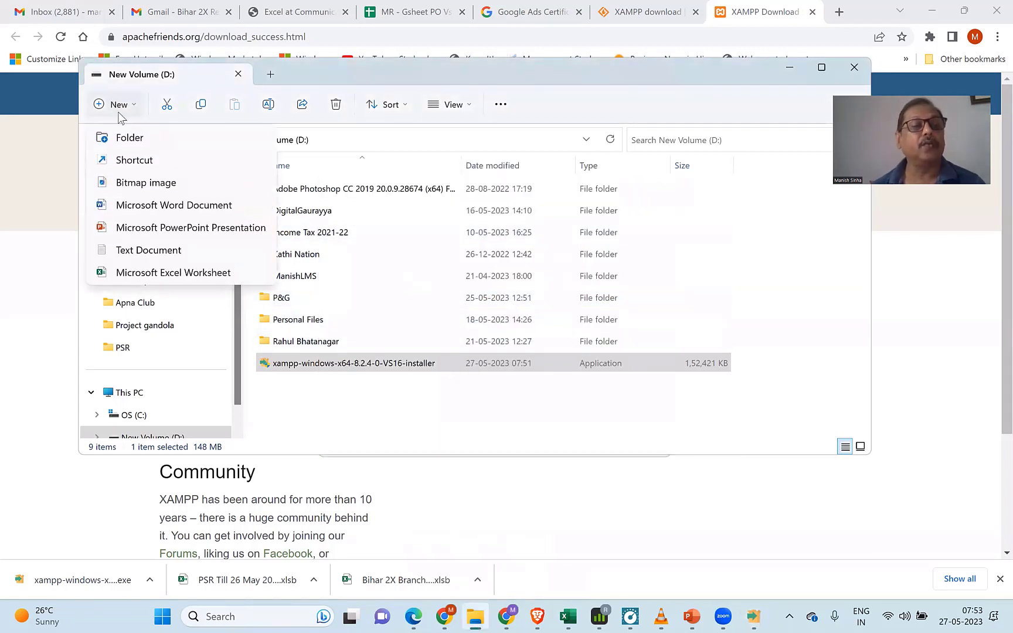
pyautogui.click(141, 142)
pyautogui.write('Xampp')
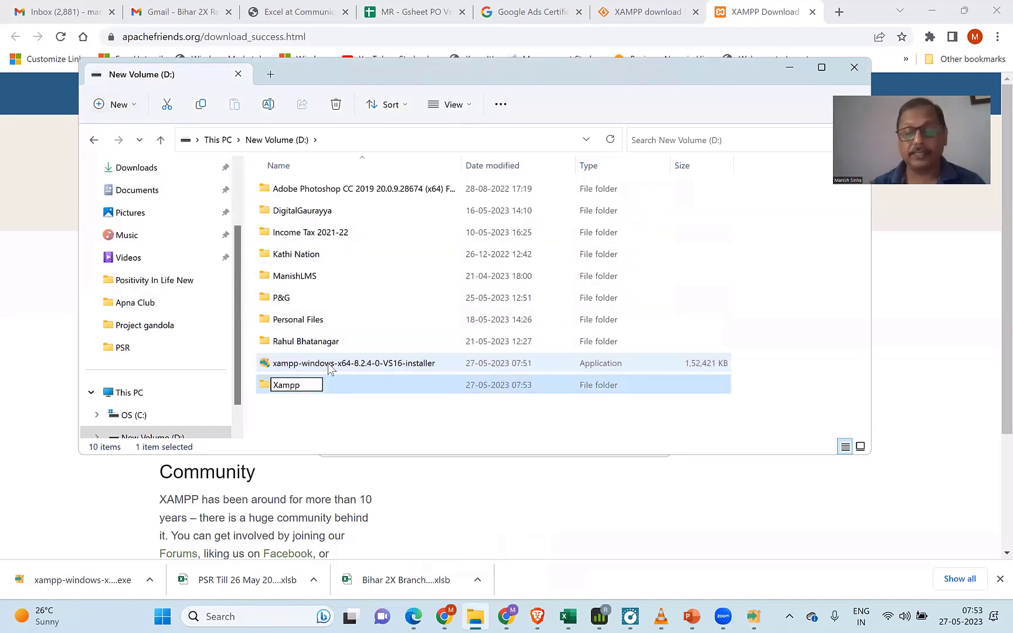
pyautogui.write('-New')
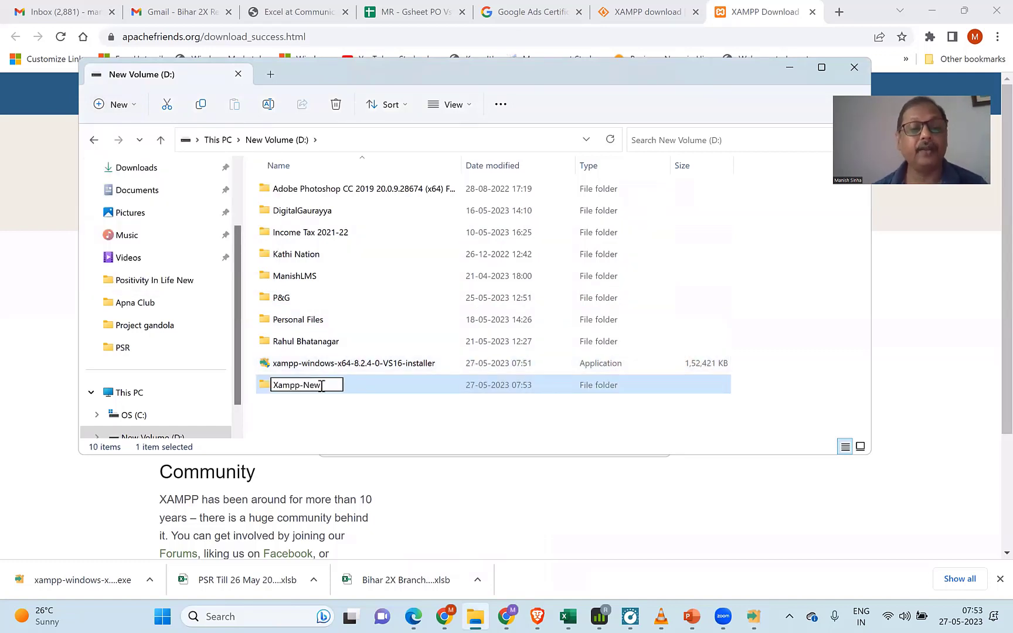
pyautogui.click(265, 390)
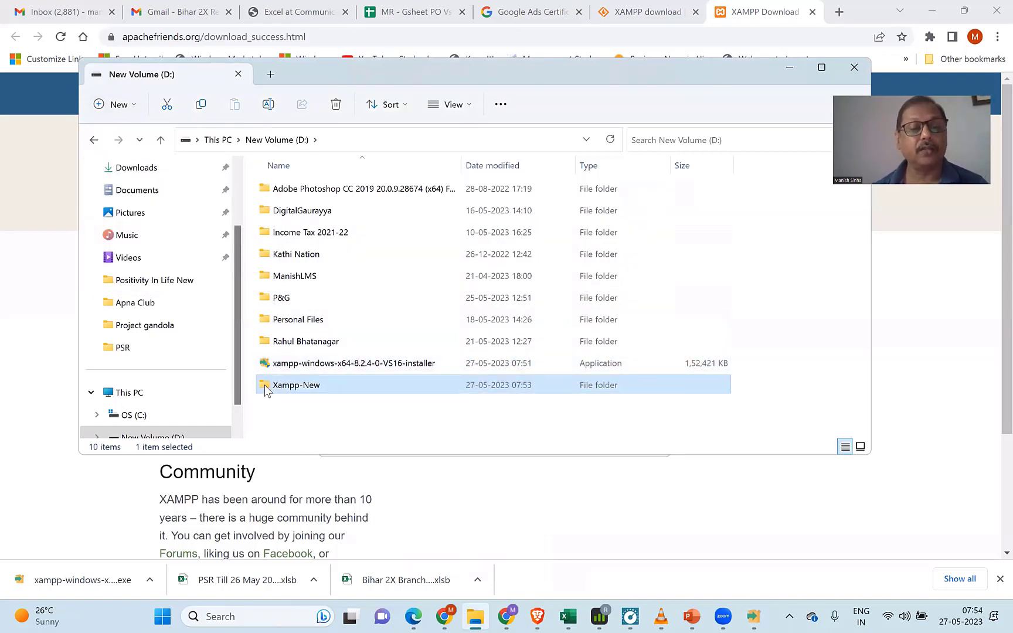
pyautogui.click(787, 64)
pyautogui.scroll(10, 503, 338)
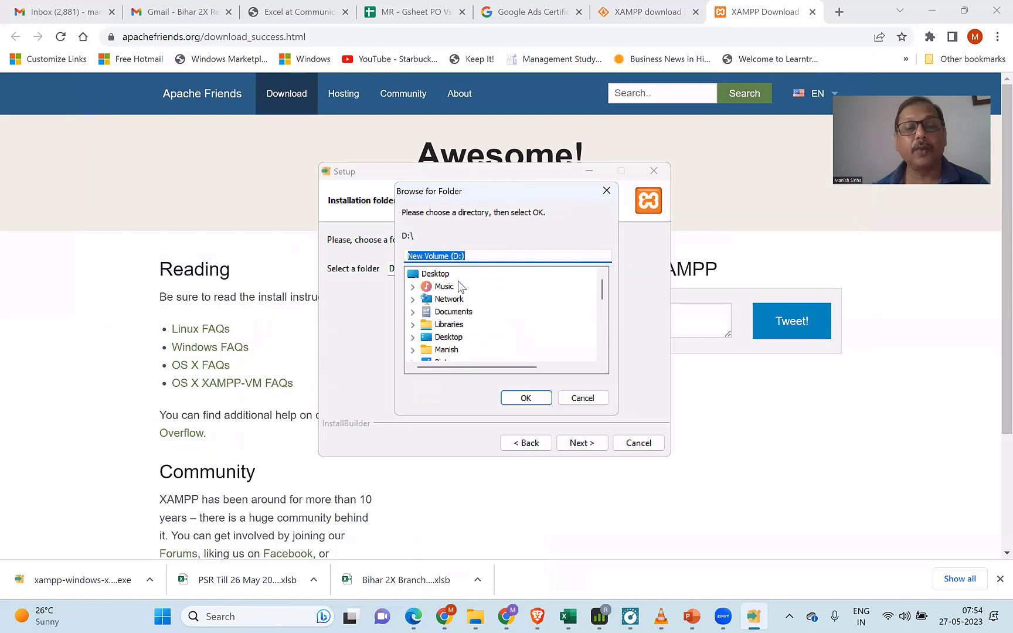
pyautogui.scroll(-5, 446, 297)
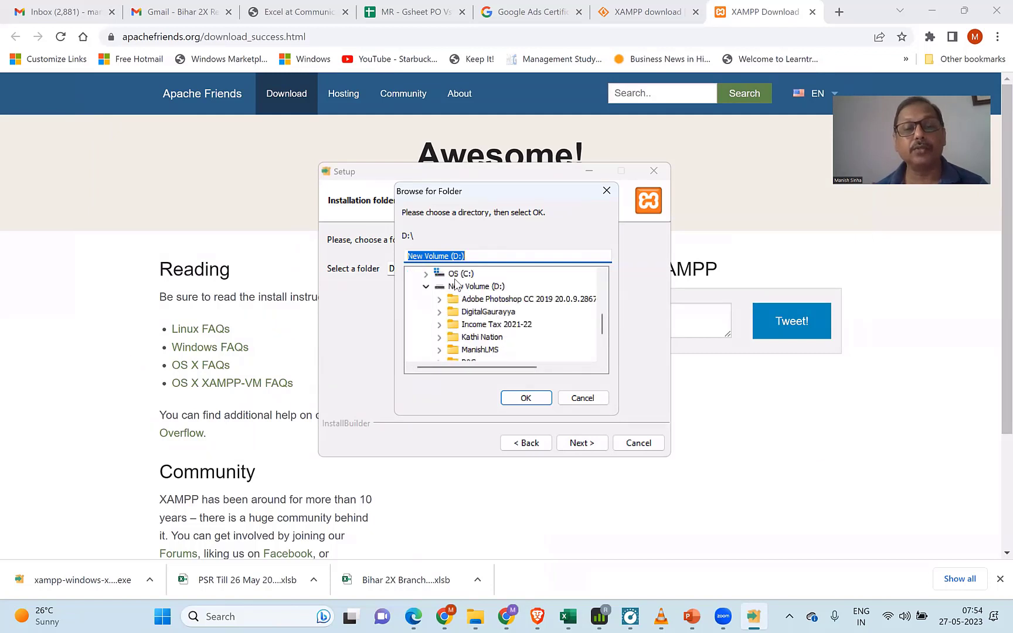
pyautogui.click(456, 274)
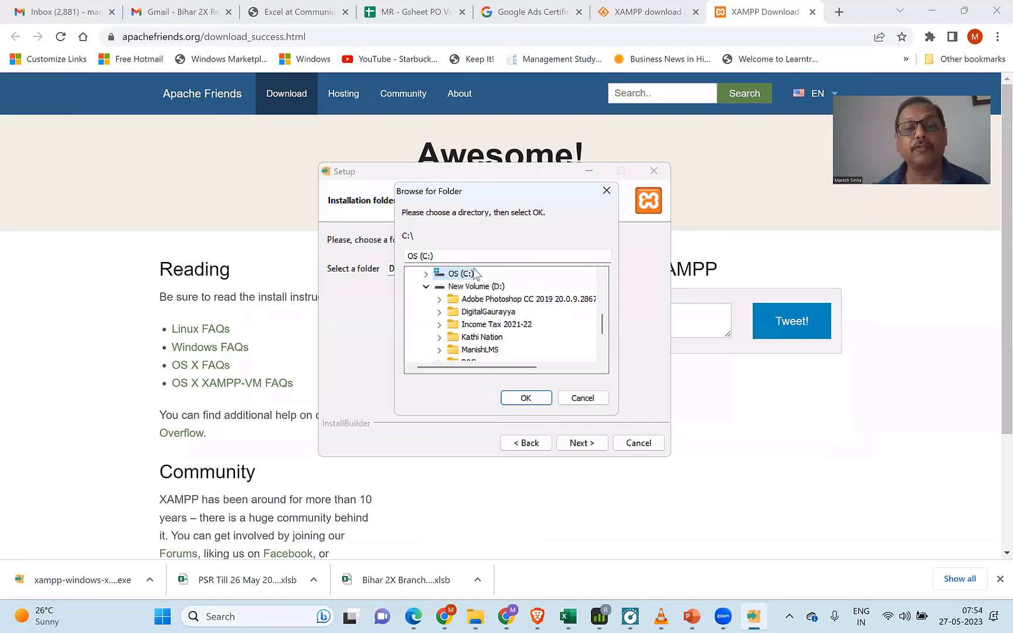
pyautogui.click(462, 288)
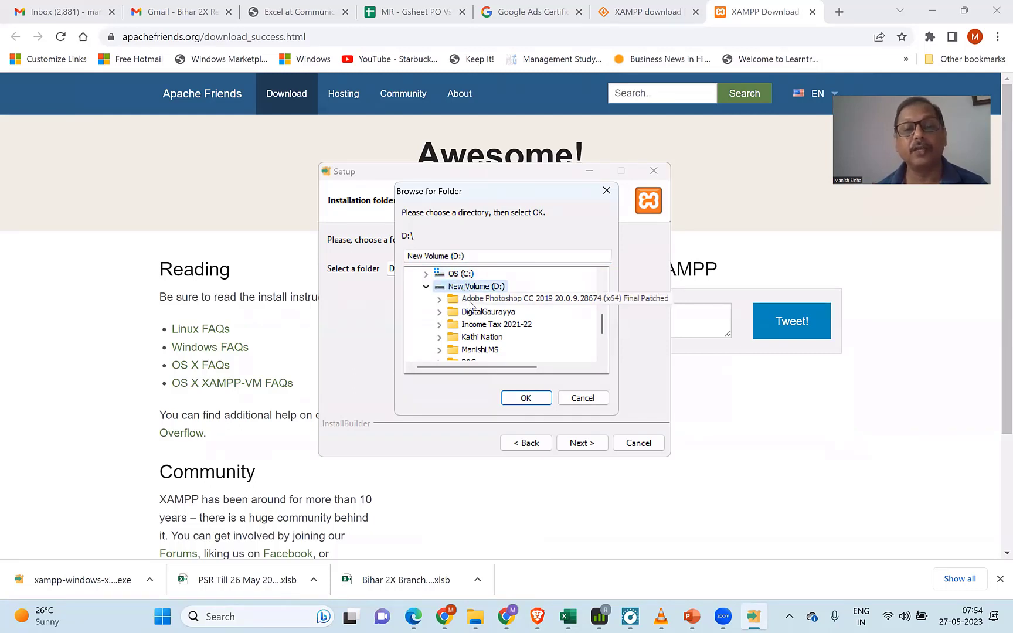
pyautogui.scroll(-2, 467, 296)
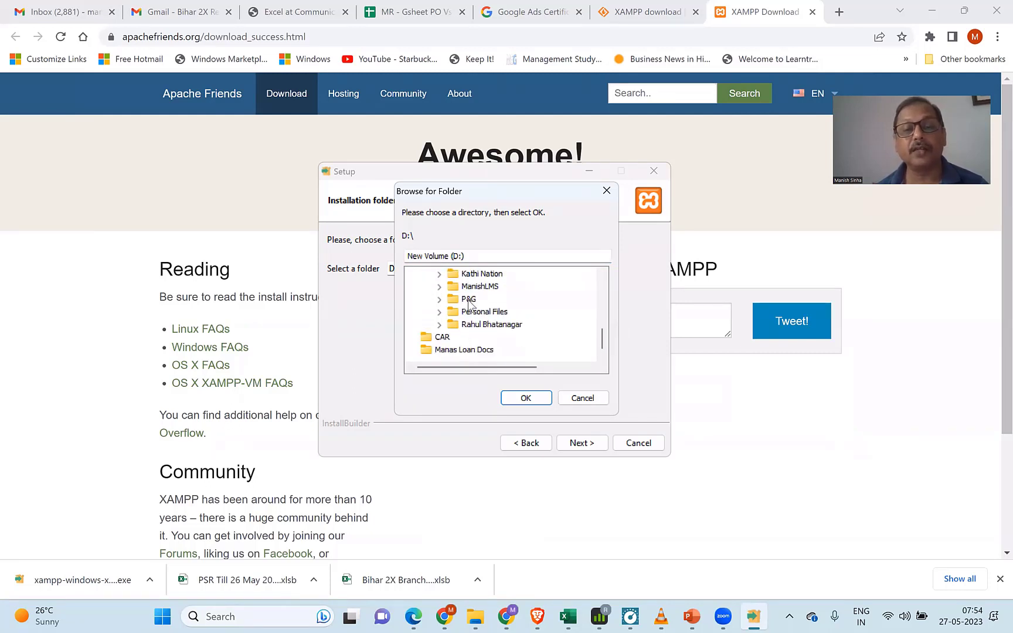
pyautogui.scroll(10, 468, 302)
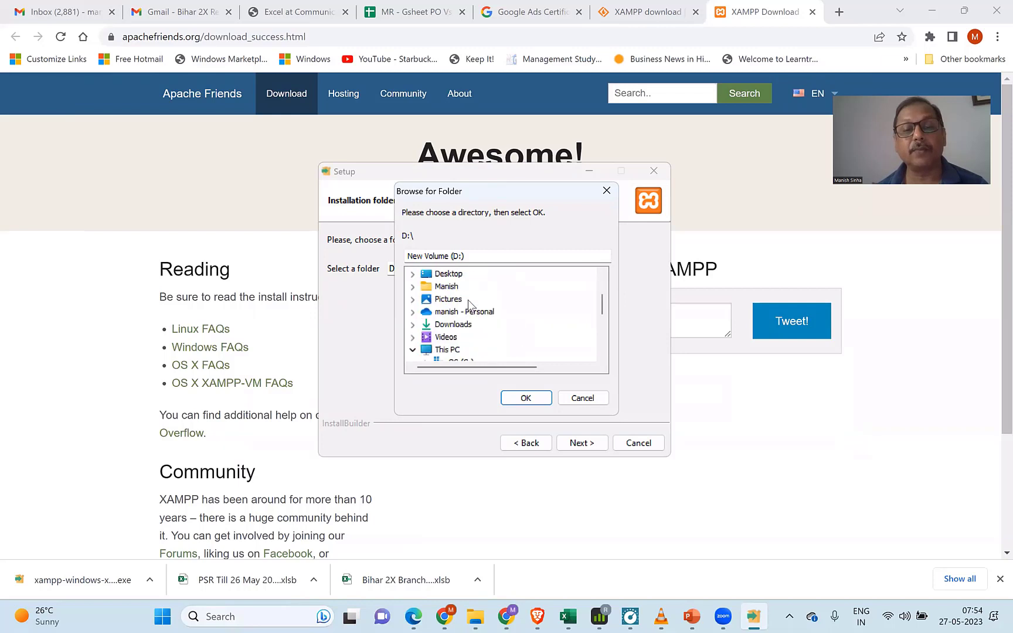
pyautogui.click(582, 398)
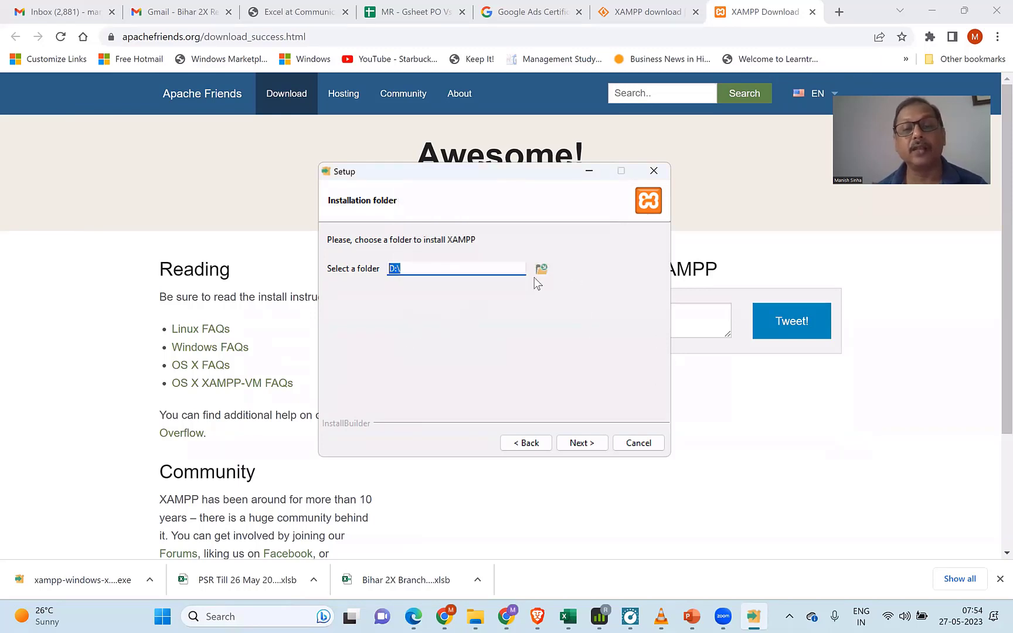
# - Choose the Xampp-New folder on New Volume (D:) as the XAMPP installation folder
pyautogui.click(540, 269)
pyautogui.scroll(-3, 522, 321)
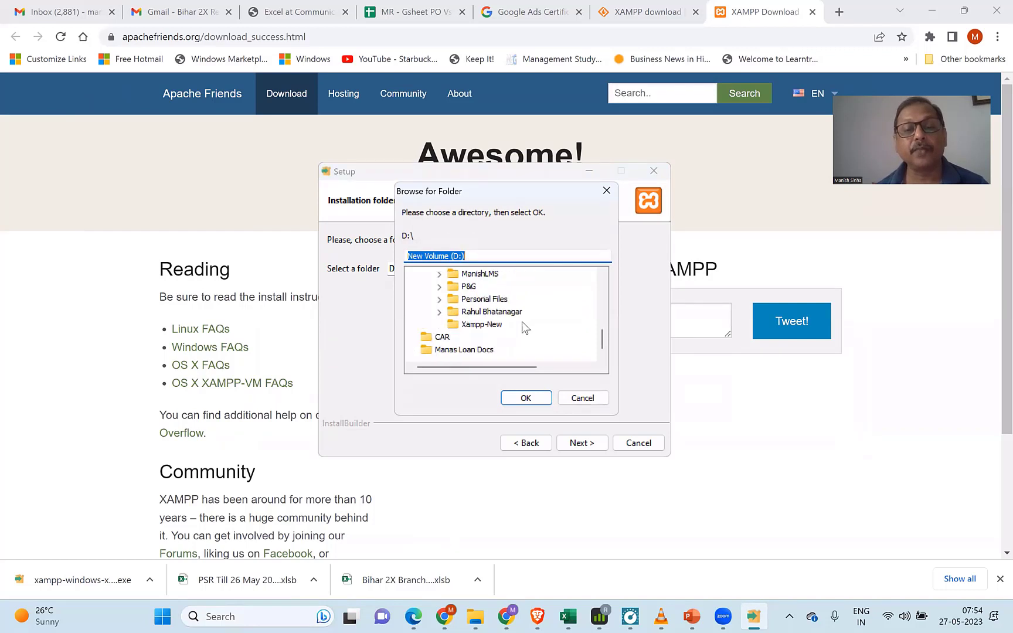
pyautogui.click(479, 326)
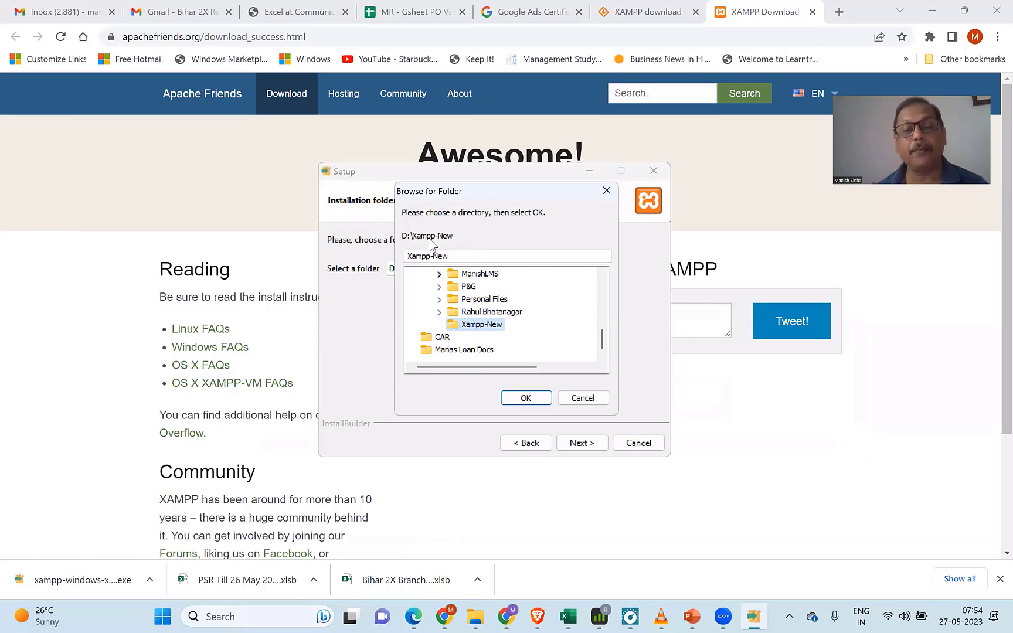
pyautogui.click(526, 400)
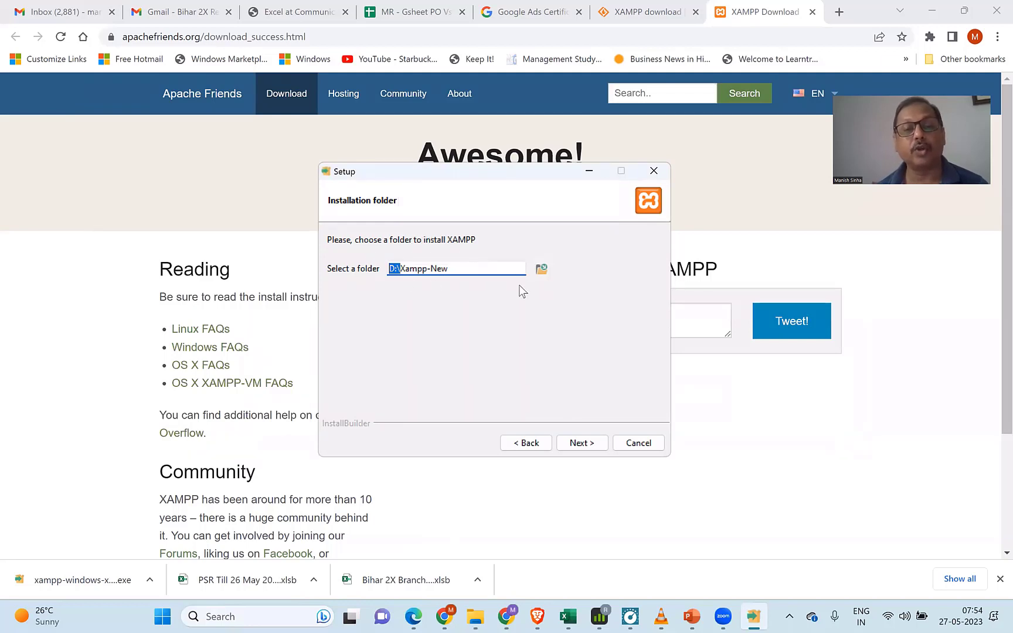
# - Keep English as the language, install XAMPP, and finish the setup with the Control Panel set to start
pyautogui.click(578, 443)
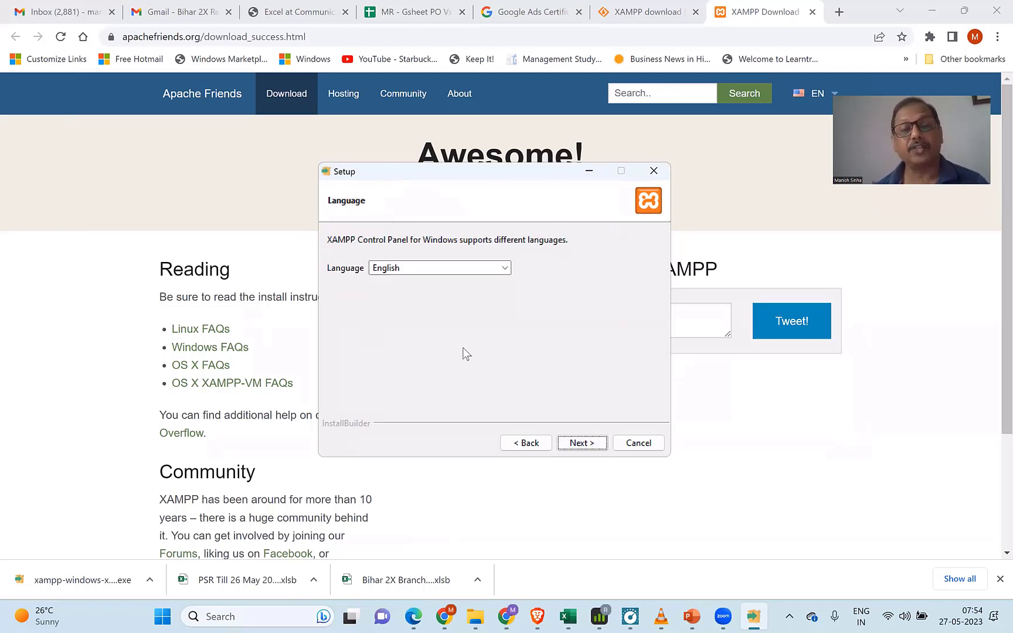
pyautogui.click(581, 444)
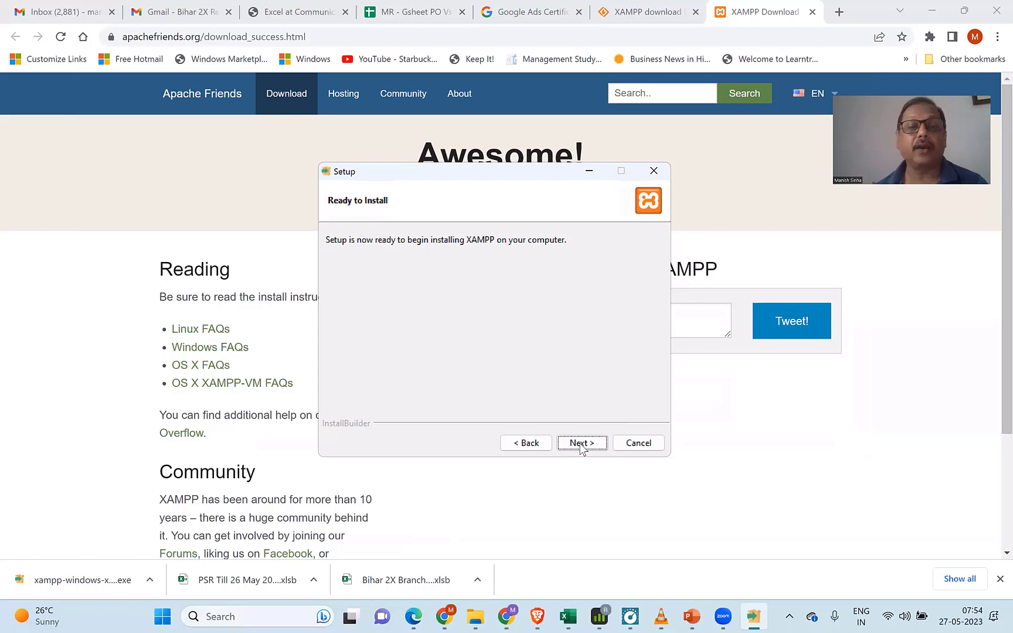
pyautogui.click(581, 444)
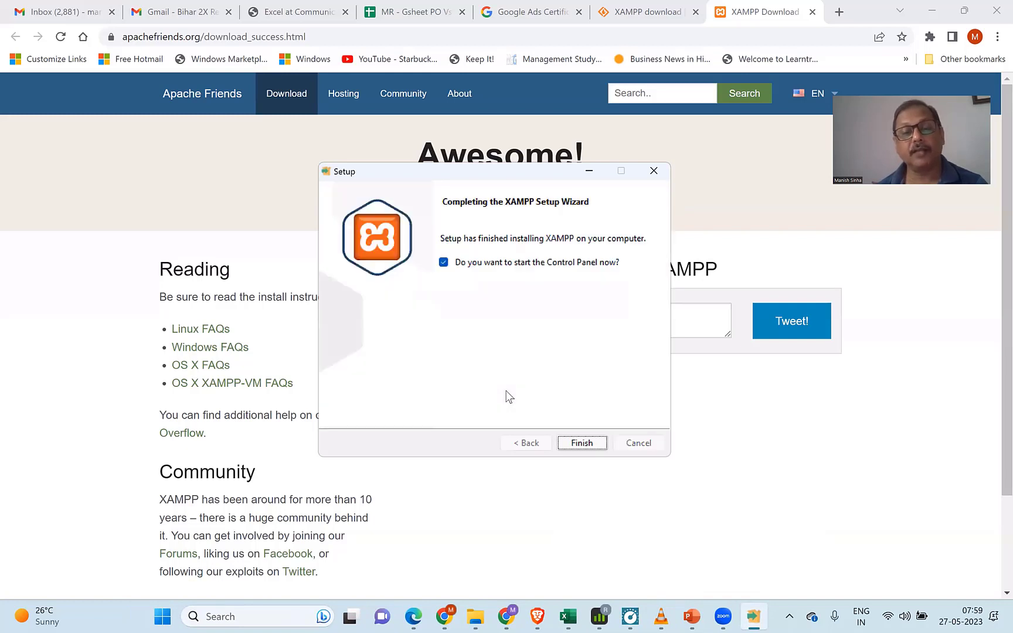
pyautogui.click(574, 444)
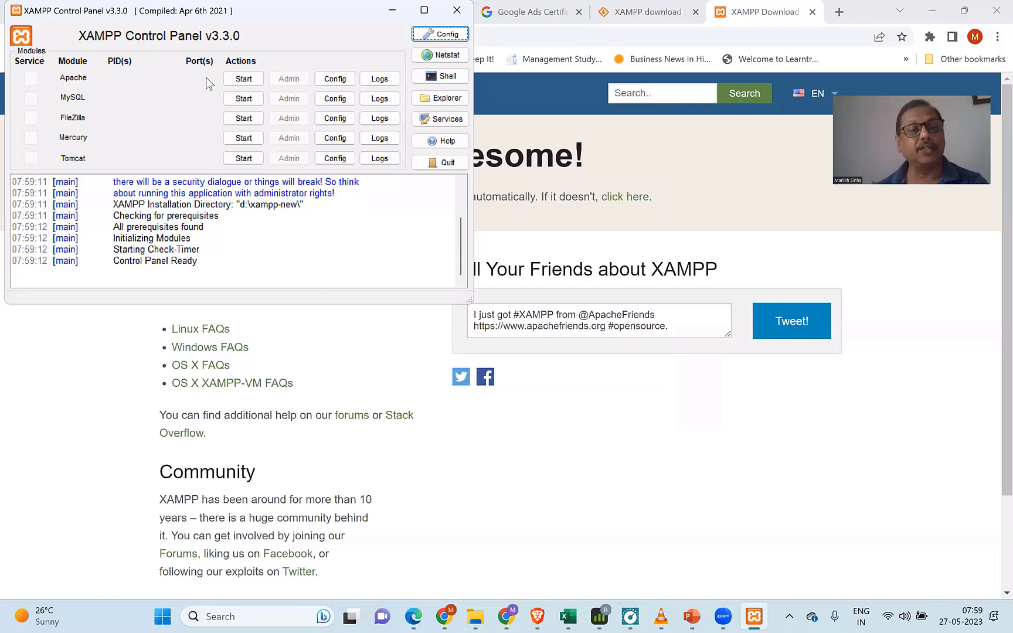
# - Start the Apache and MySQL modules, allowing each through Windows Defender Firewall on public networks
pyautogui.click(241, 82)
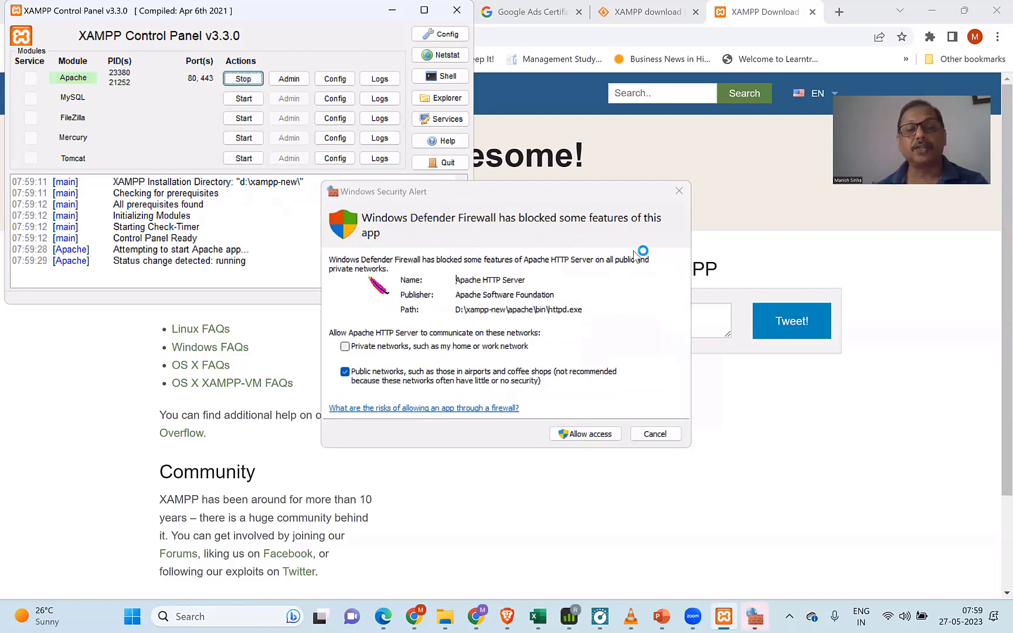
pyautogui.click(587, 433)
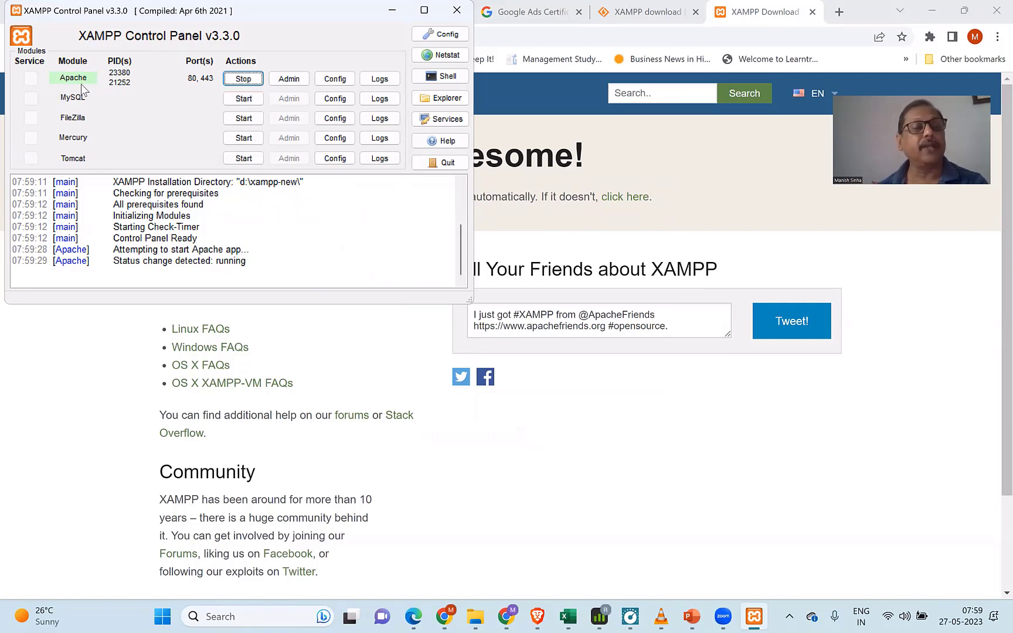
pyautogui.click(246, 99)
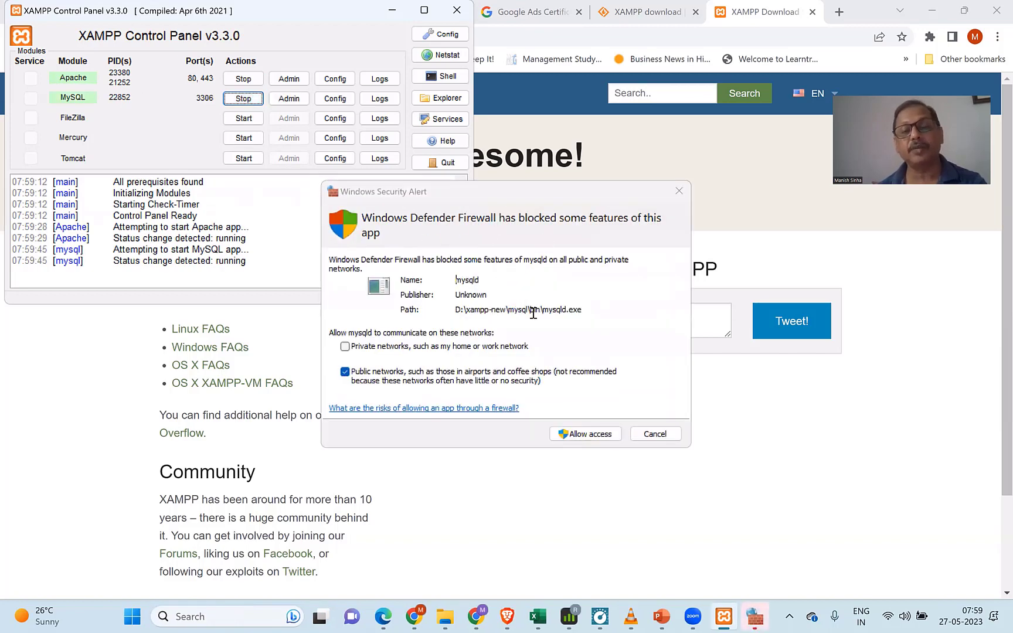
pyautogui.click(584, 437)
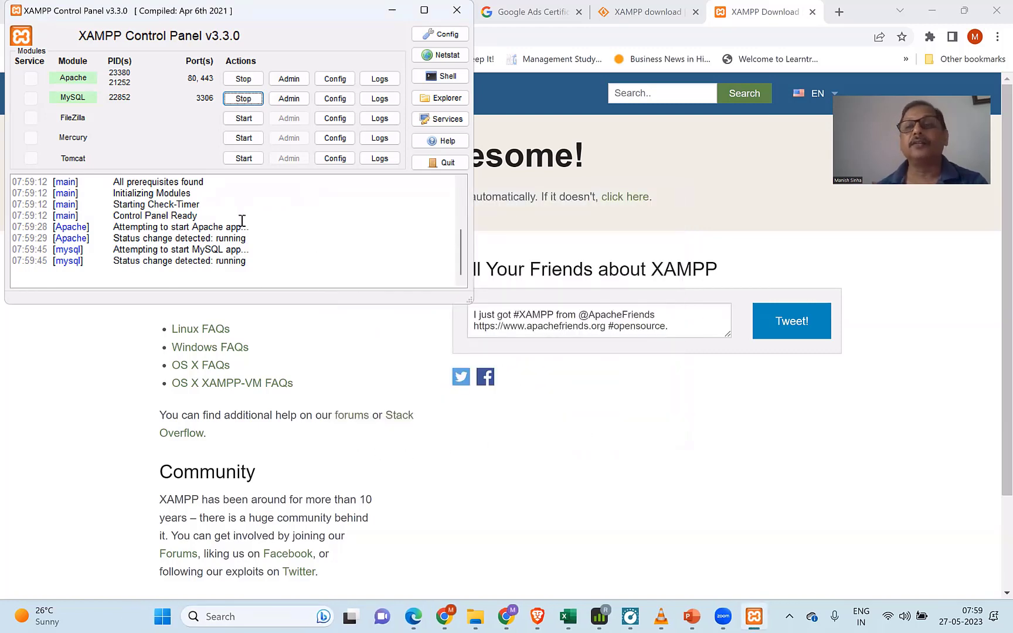
# - Switch to Chrome, close the XAMPP Download tab, and load localhost in a new tab, highlighting the welcome heading
pyautogui.click(814, 15)
pyautogui.click(813, 13)
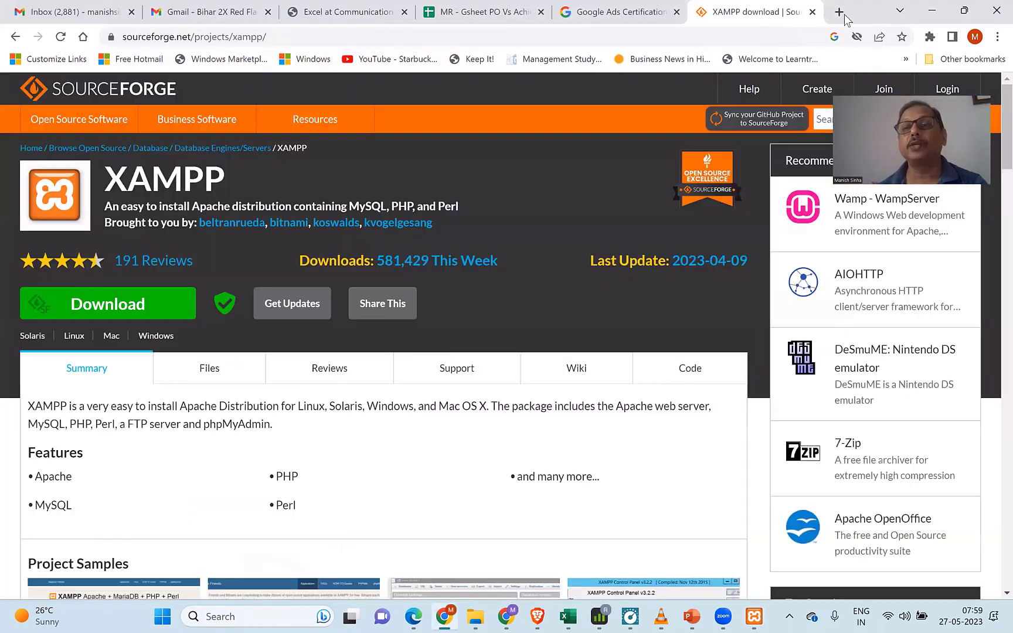
pyautogui.click(839, 13)
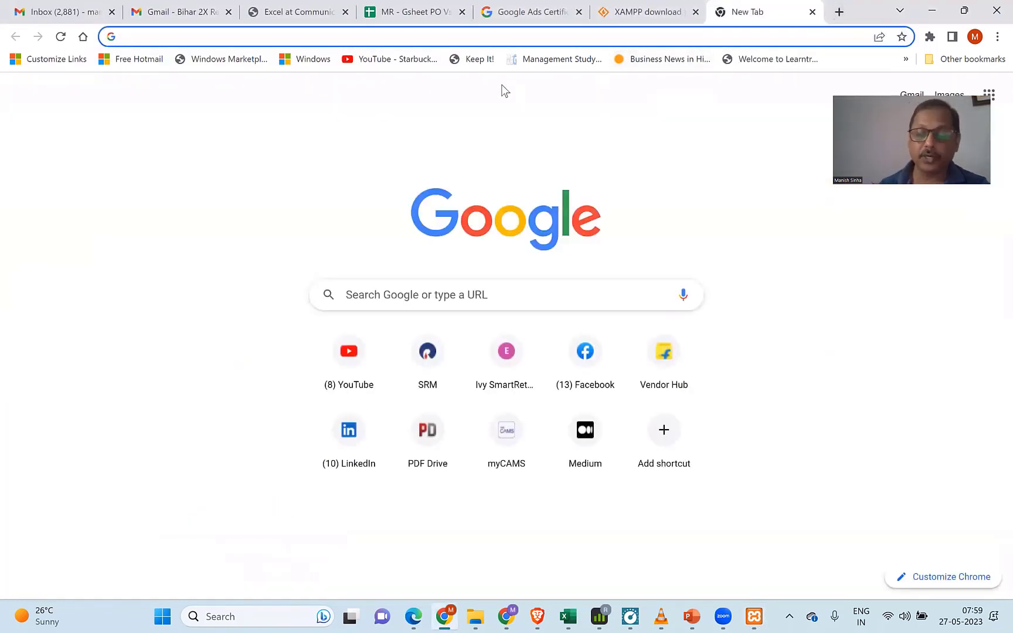
pyautogui.write('local')
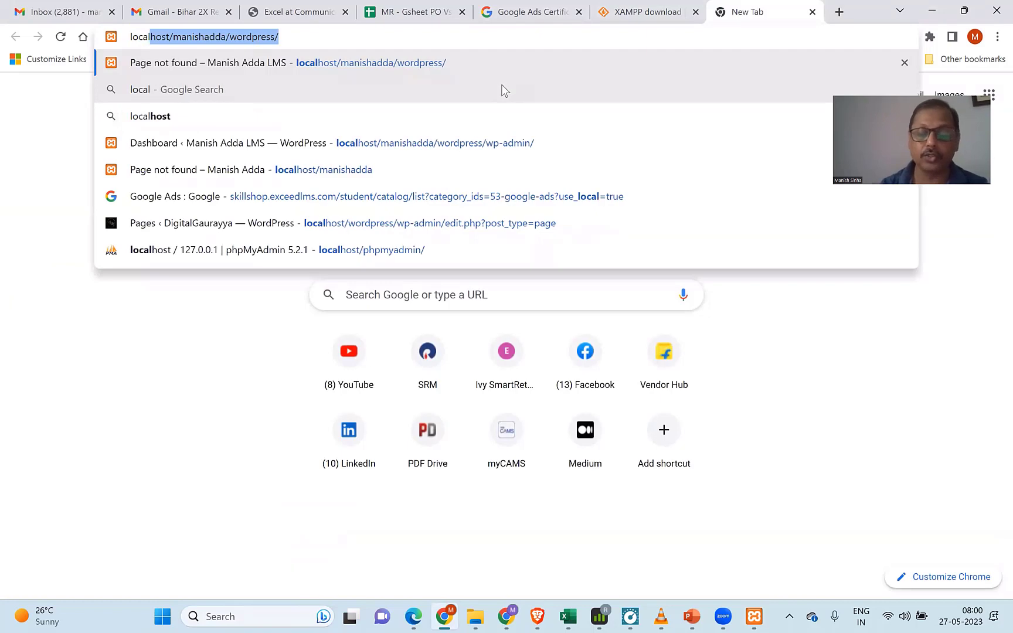
pyautogui.write('host')
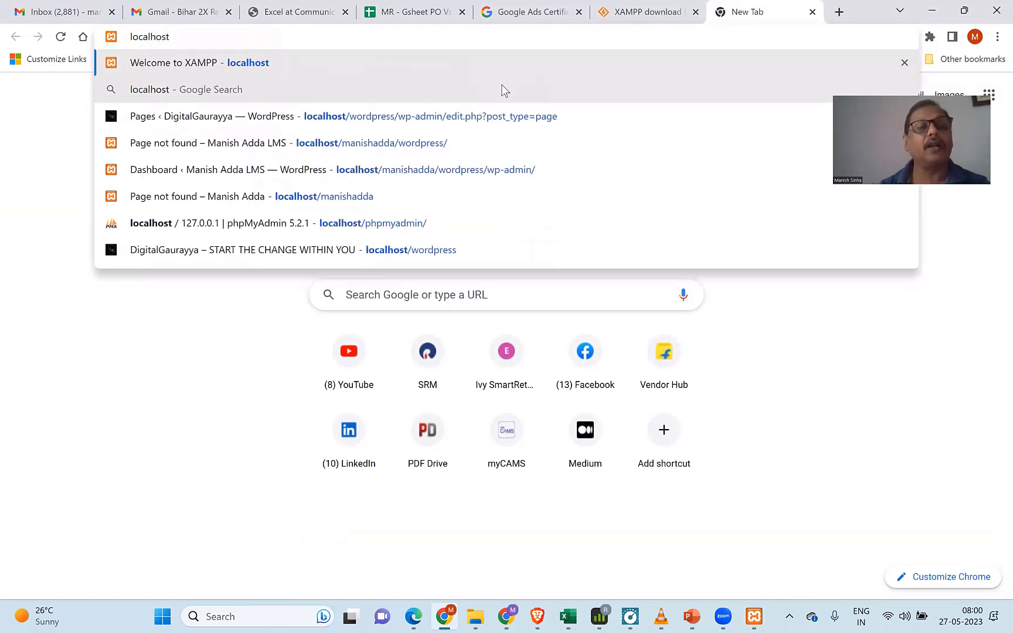
pyautogui.press('Return')
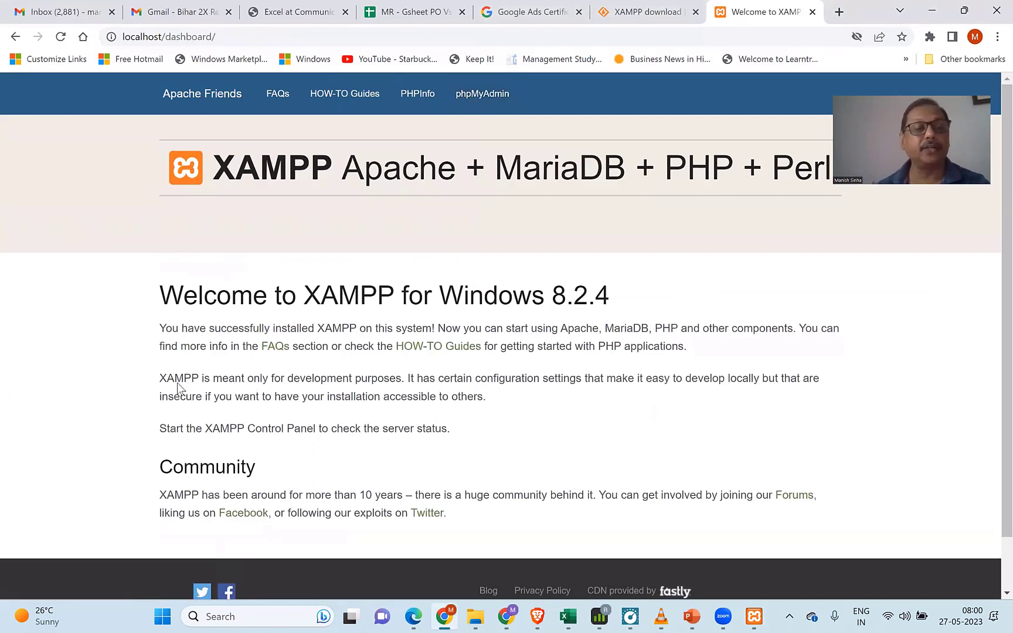
pyautogui.moveTo(159, 295); pyautogui.dragTo(641, 296)
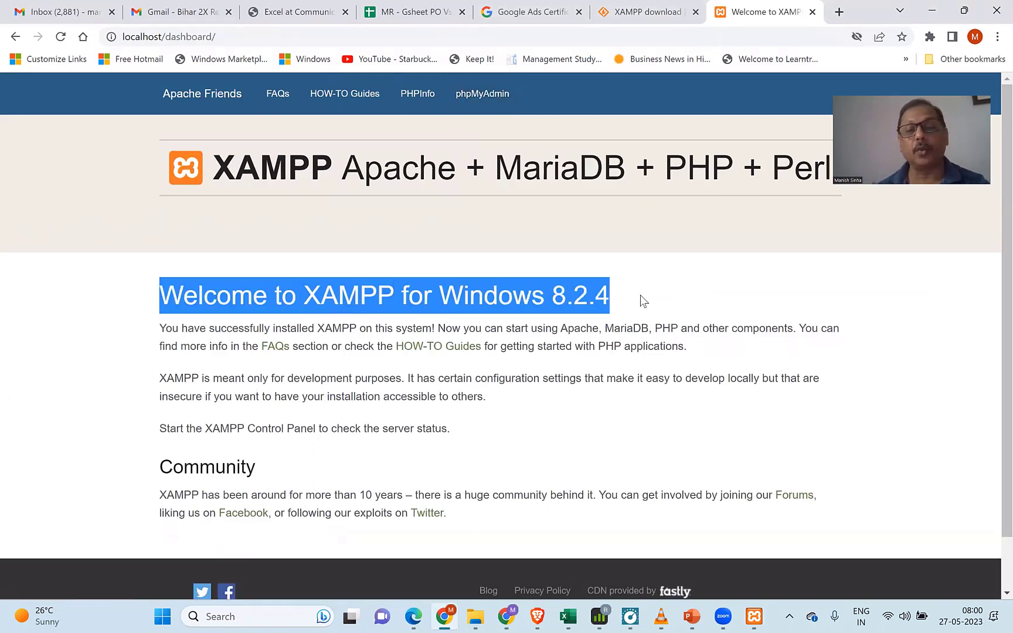